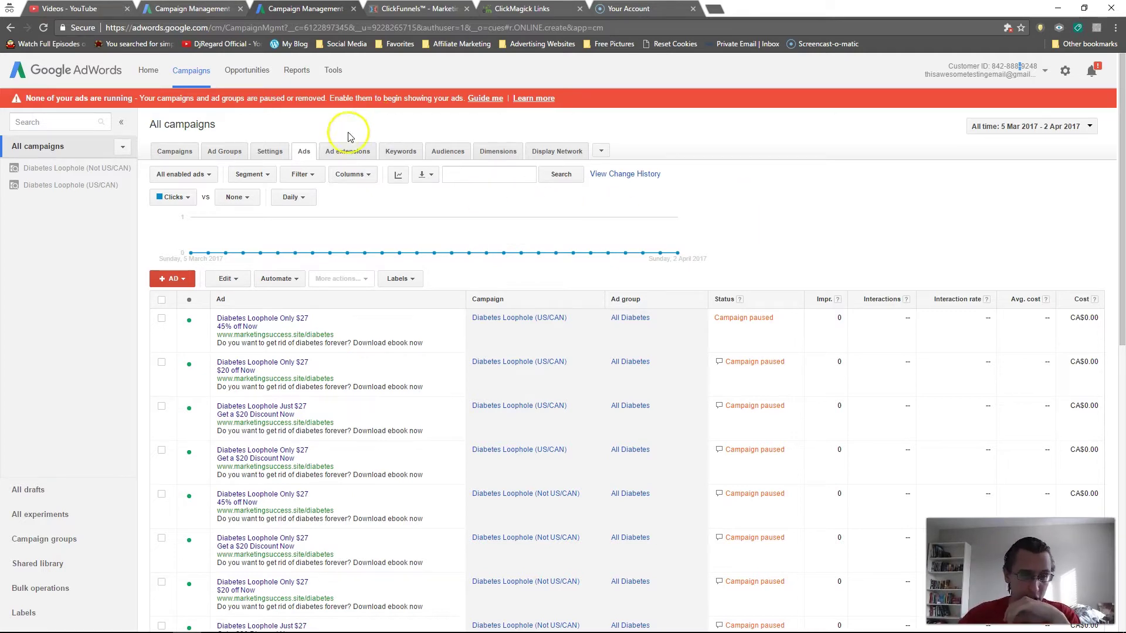
Step: Open the Diabetes Loophole (US/CAN) campaign's device settings listing Computers, Mobile devices and Tablets
click(85, 186)
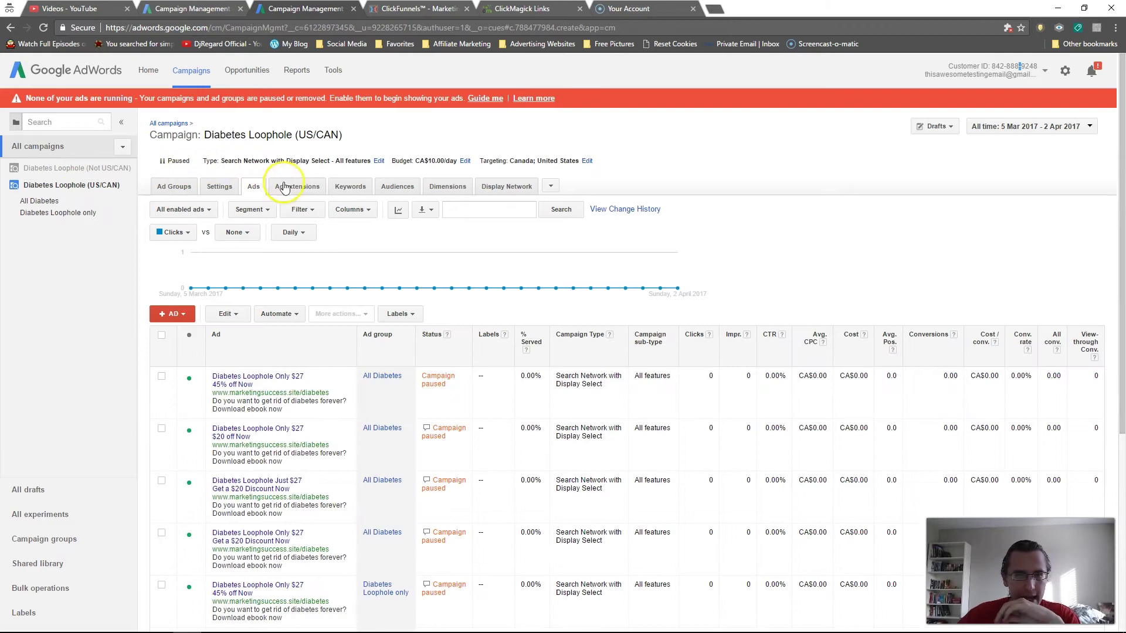
click(220, 189)
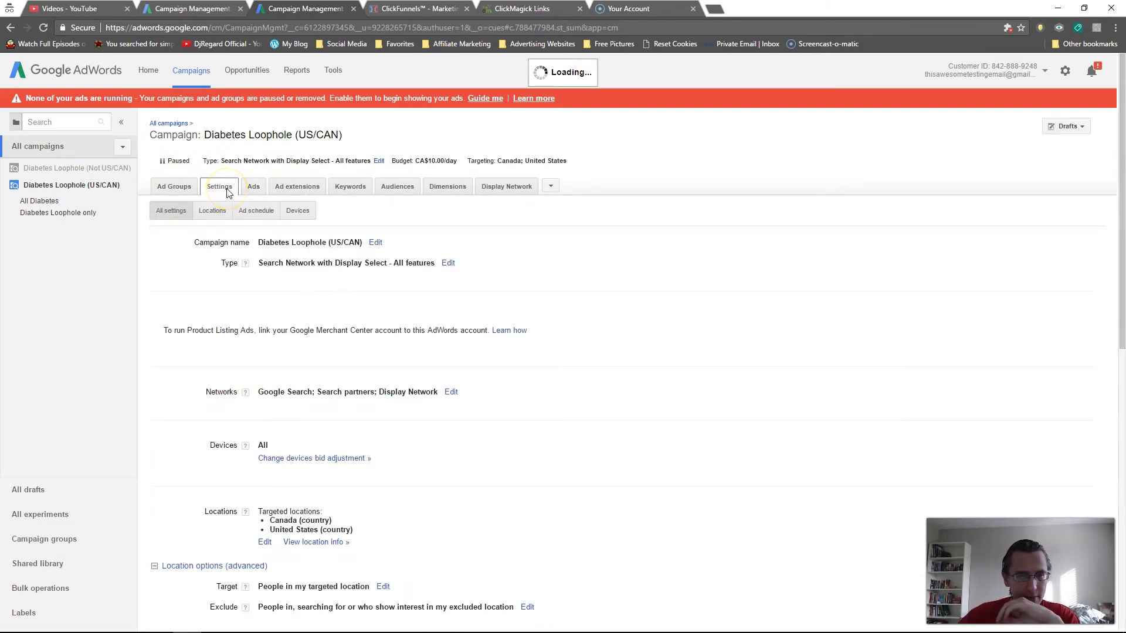
click(297, 213)
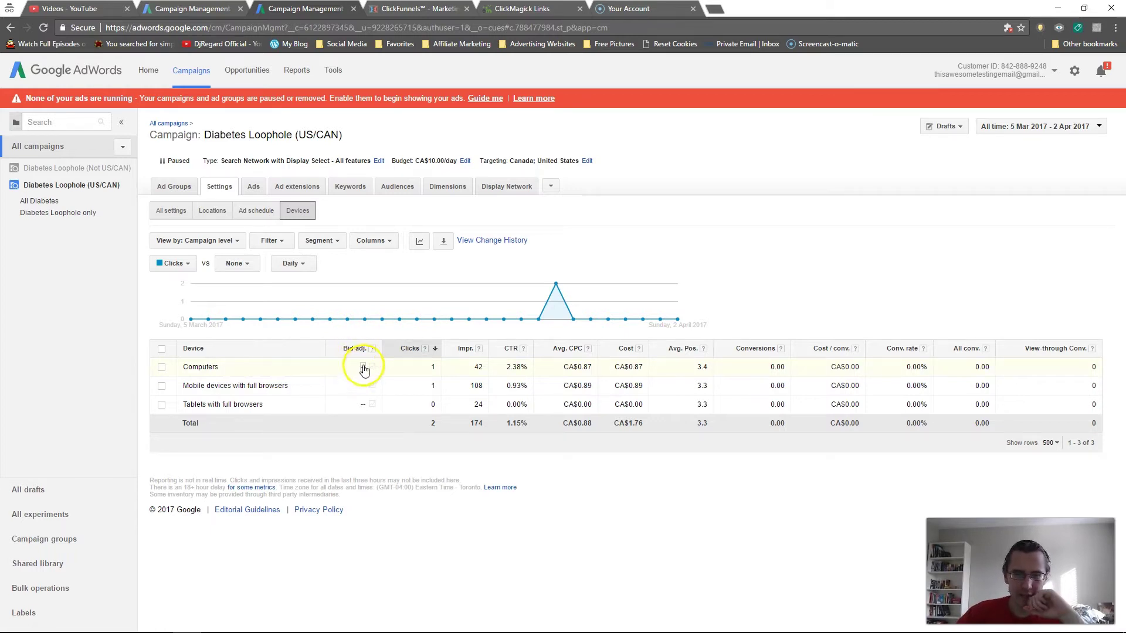
Step: Give the Computers row a +0% bid adjustment and save it
click(364, 368)
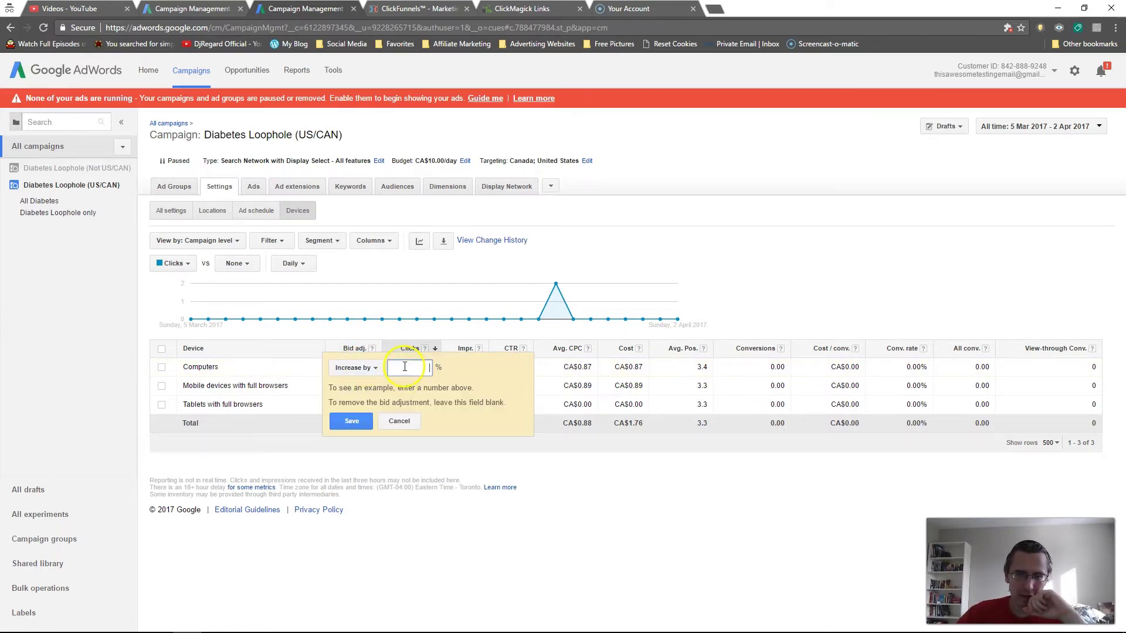
text(0)
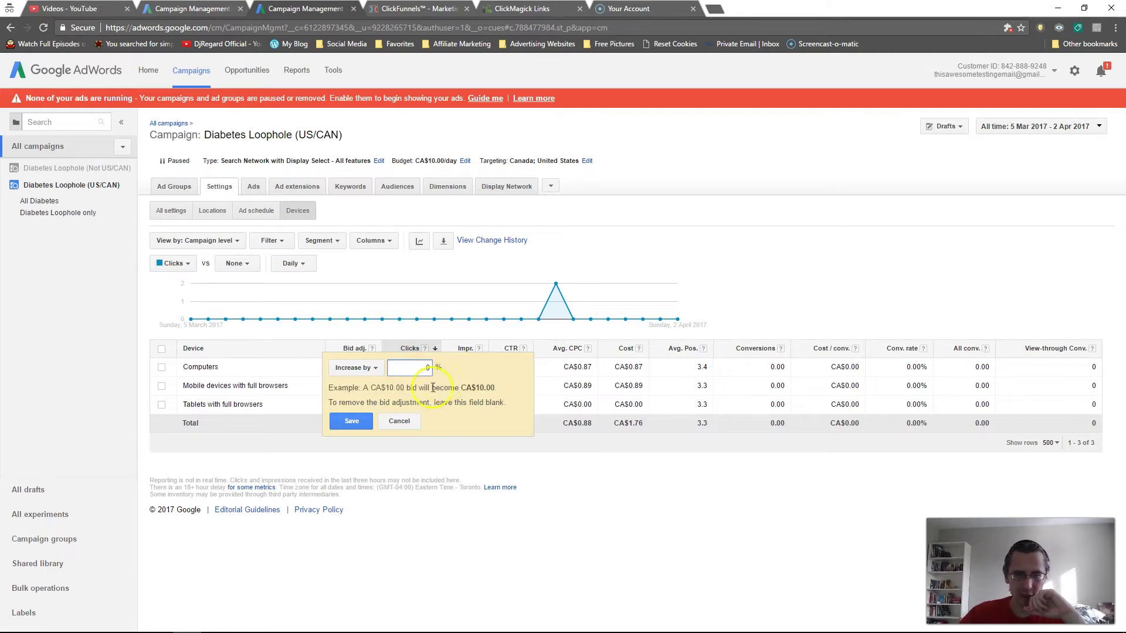
drag(371, 387, 417, 387)
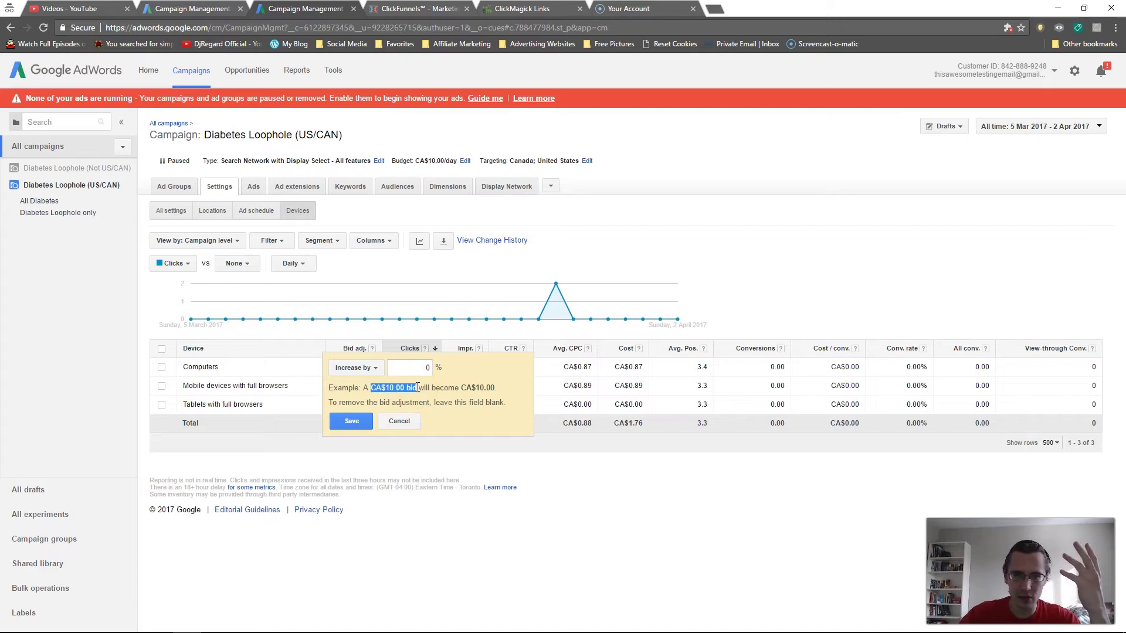
click(353, 422)
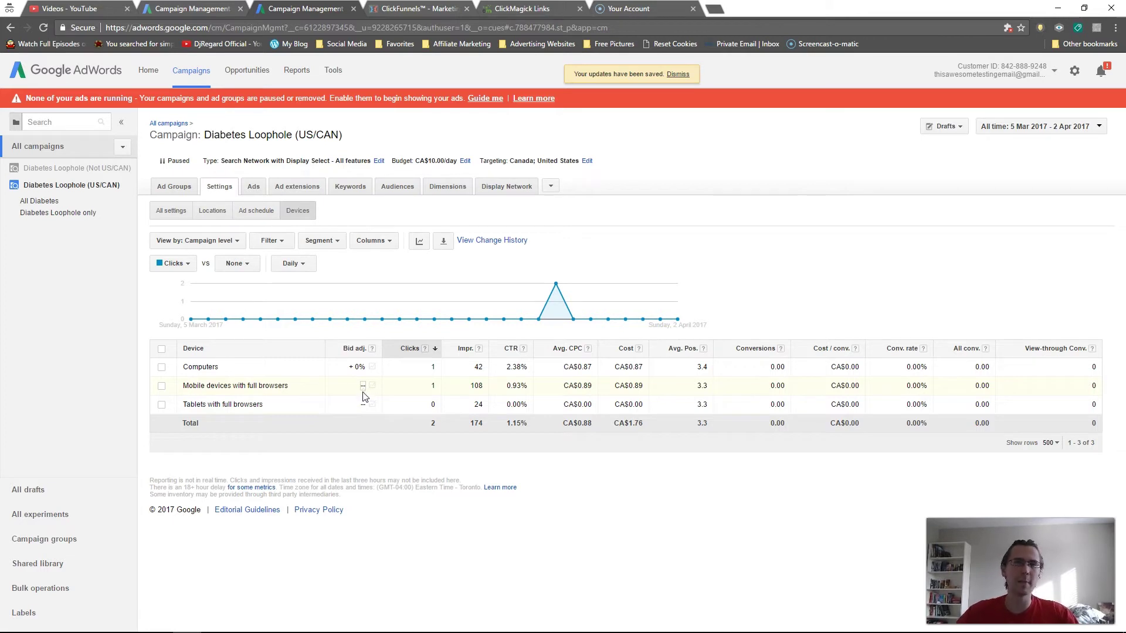
click(361, 402)
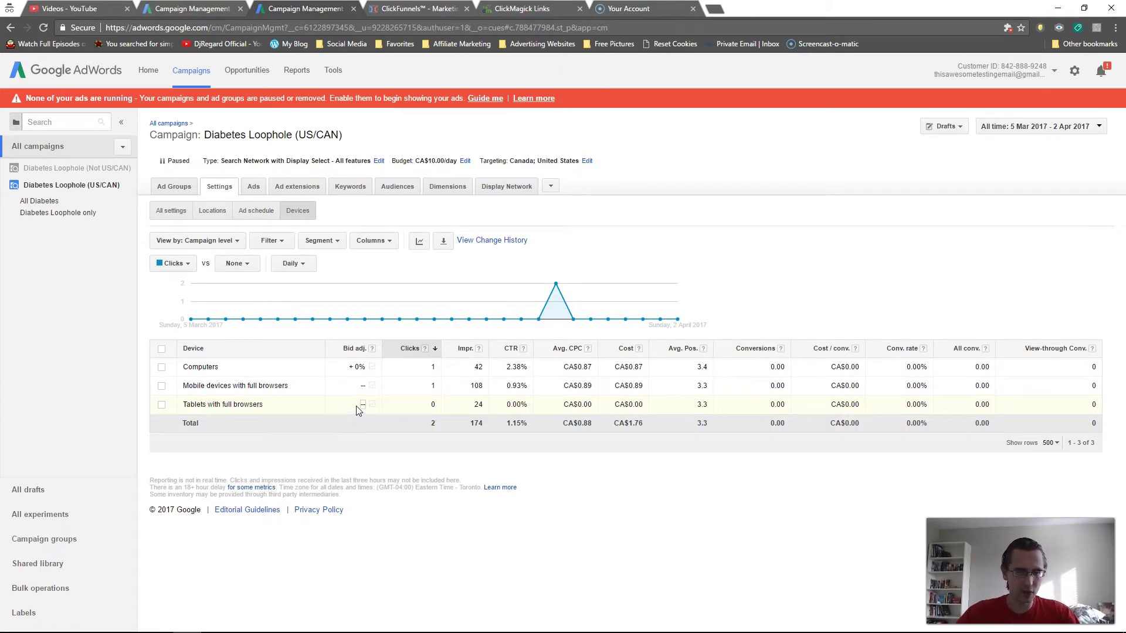
Step: Set a -90% bid adjustment for mobile devices
click(357, 402)
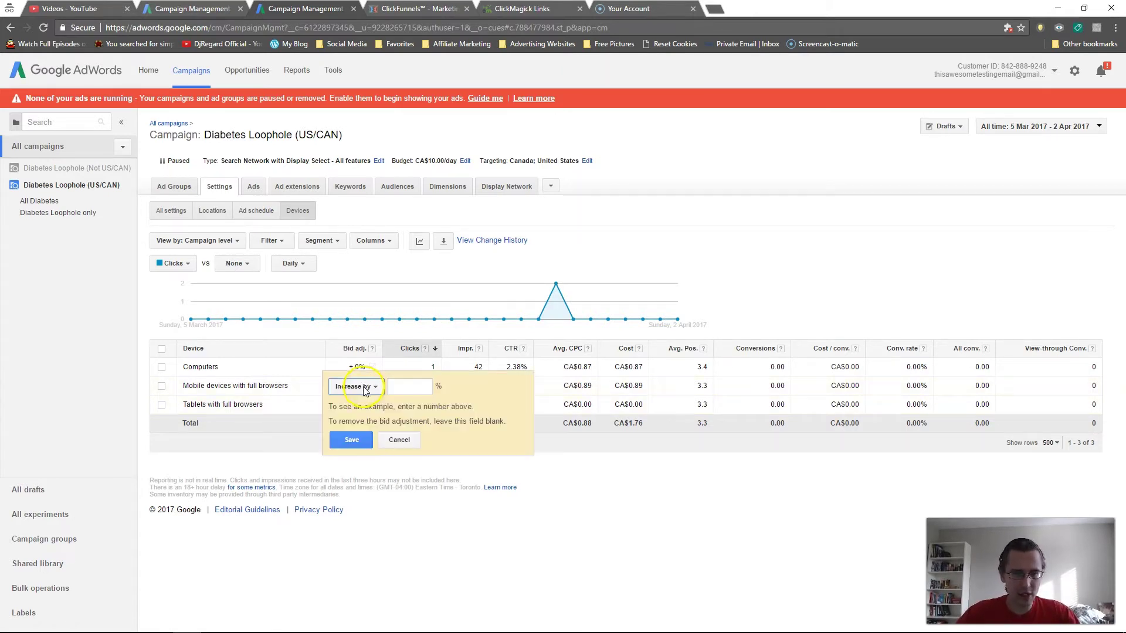
click(354, 386)
click(359, 421)
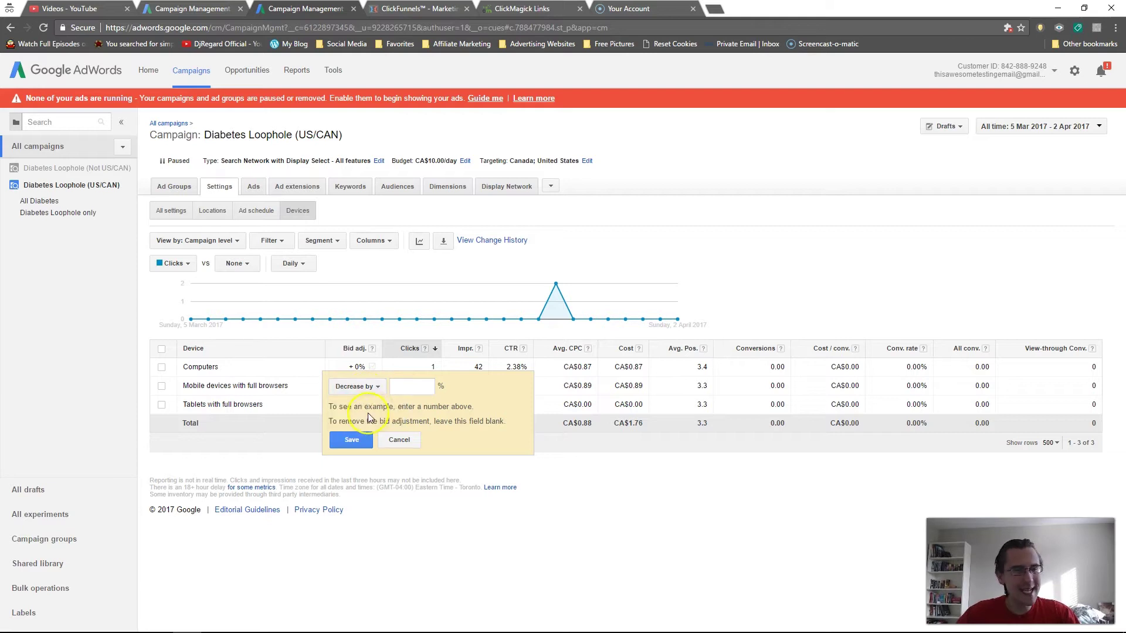
click(479, 349)
text(90)
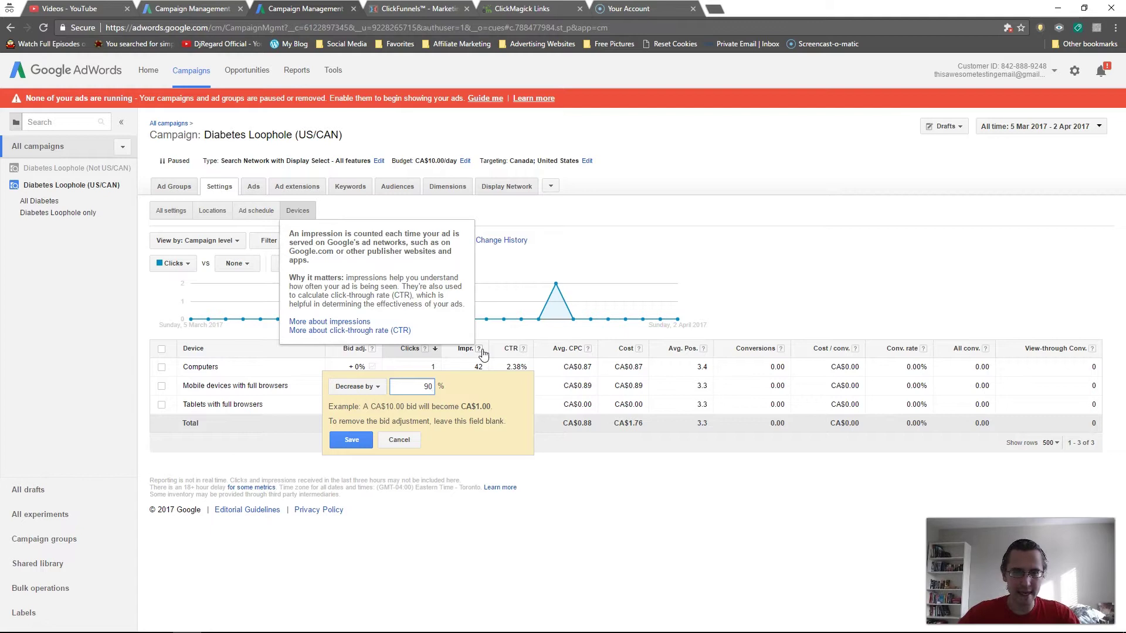
click(352, 440)
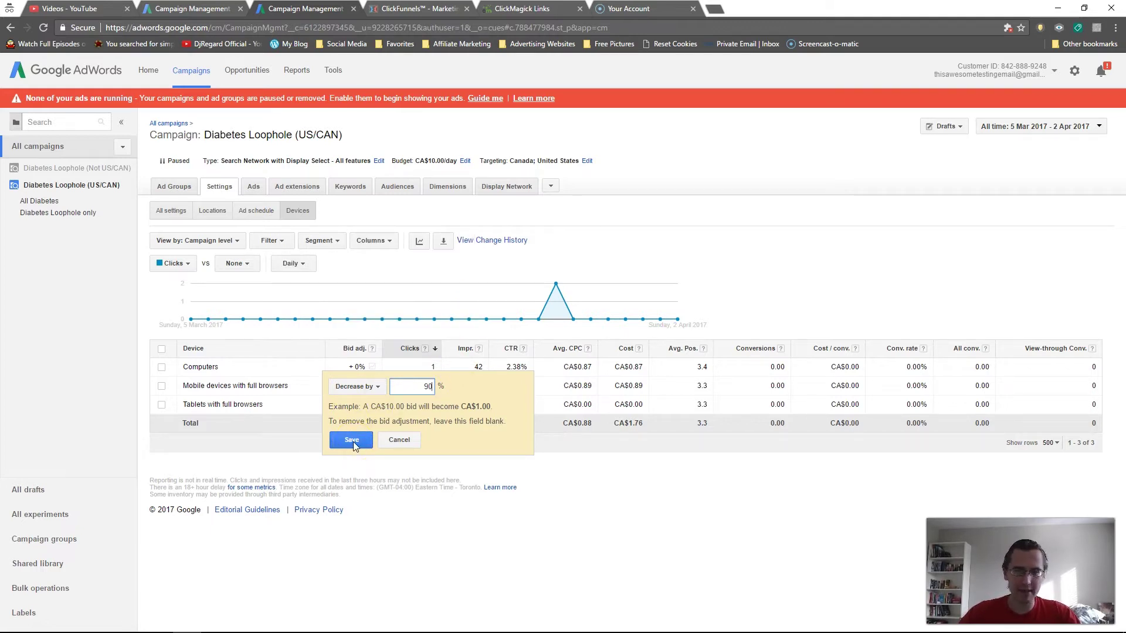
click(352, 439)
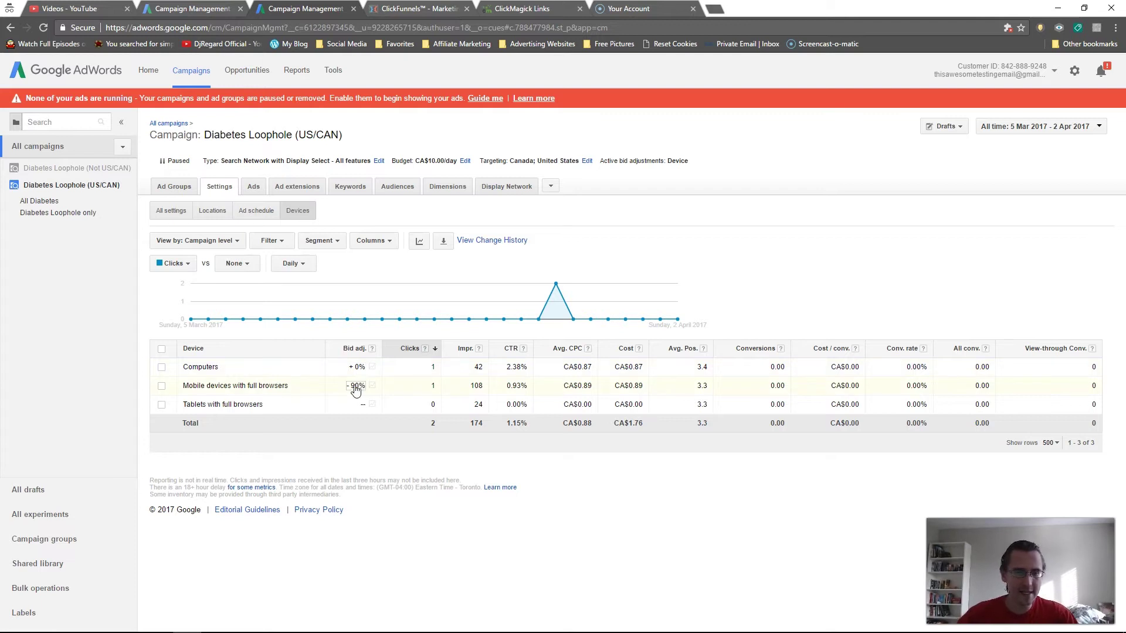
Step: Change the mobile bid adjustment to -100% and recheck it
click(356, 386)
double_click(426, 387)
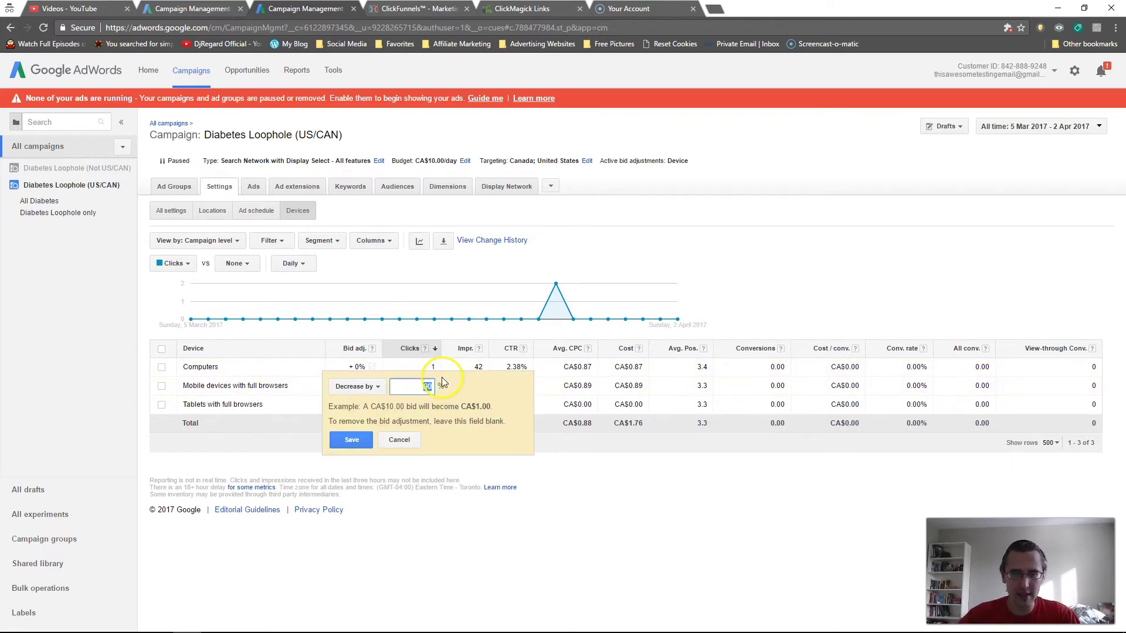
text(100)
click(354, 439)
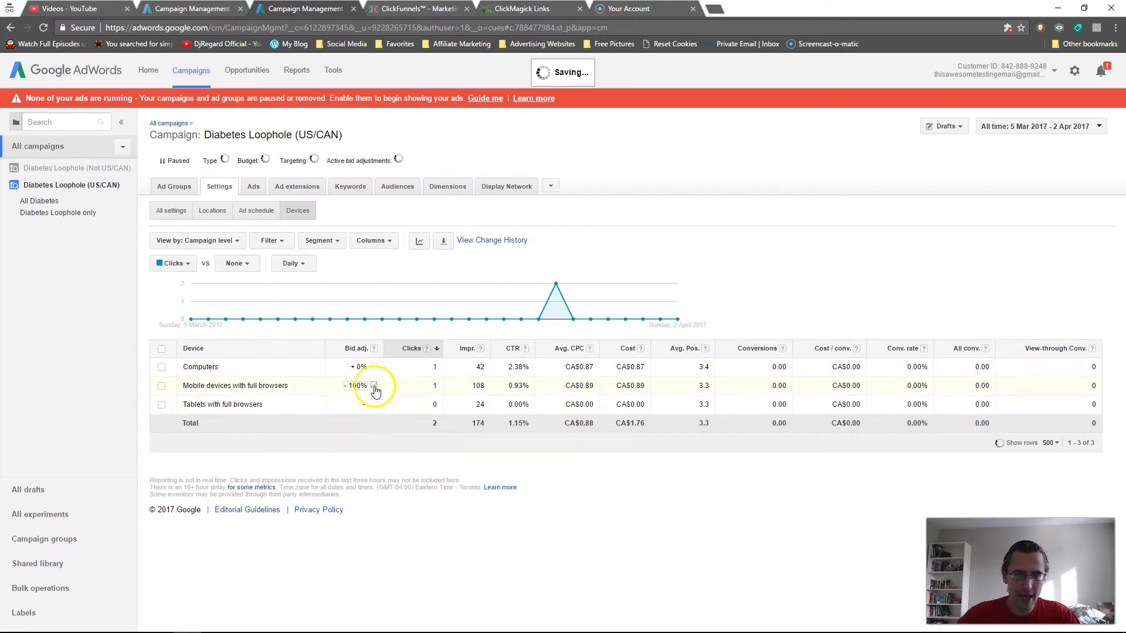
click(357, 387)
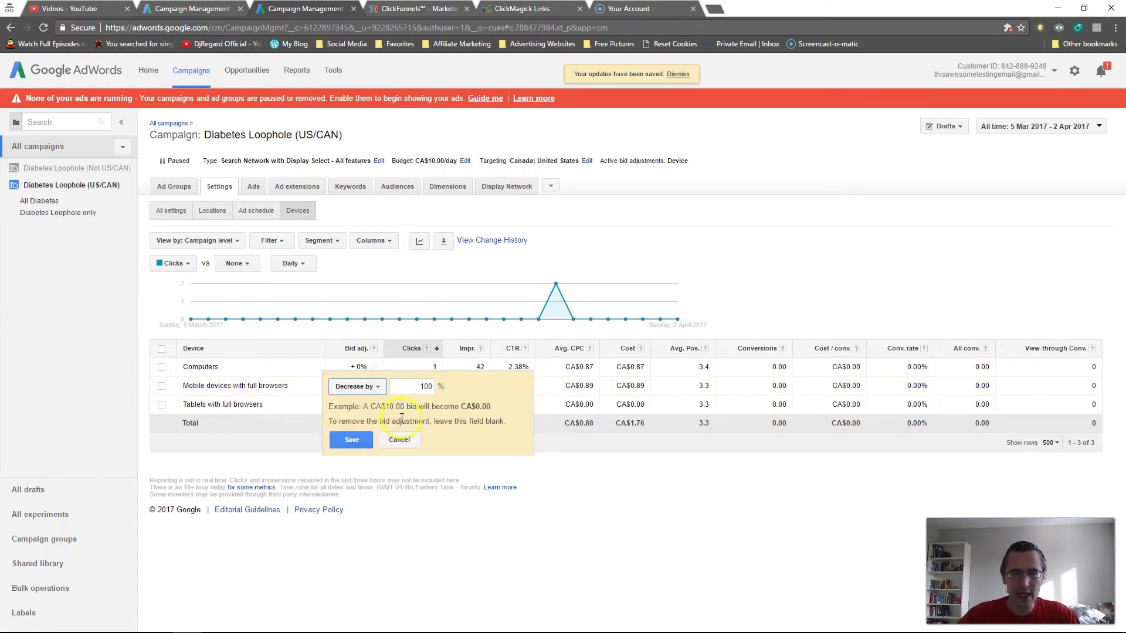
click(400, 441)
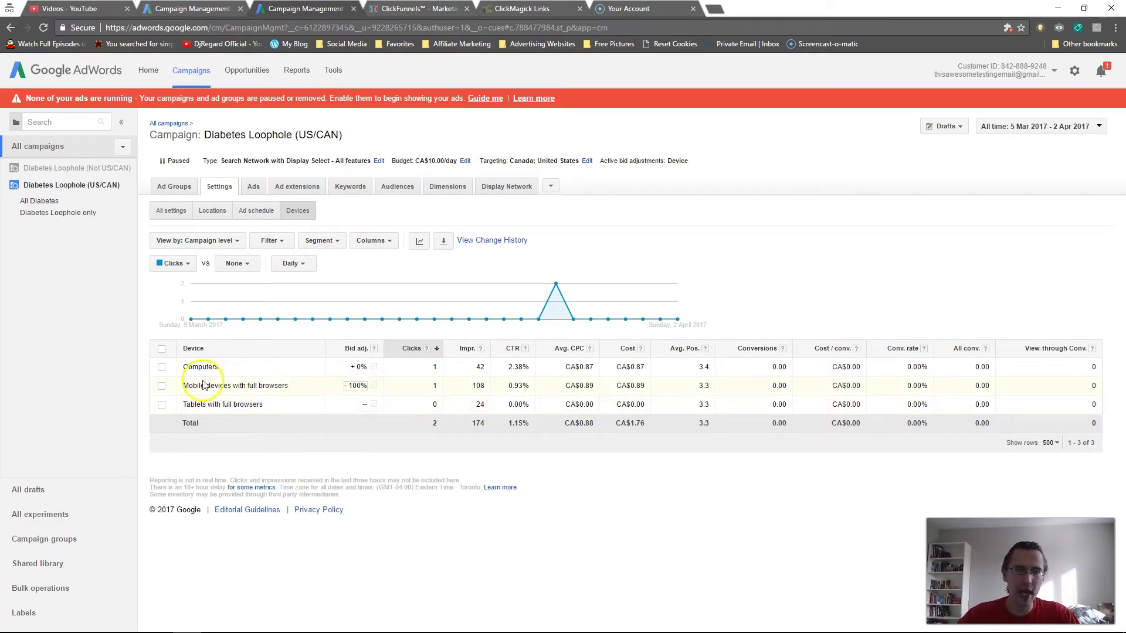
Step: Set a 1% decrease bid adjustment for tablets
click(365, 404)
click(375, 405)
click(353, 434)
click(416, 407)
text(100)
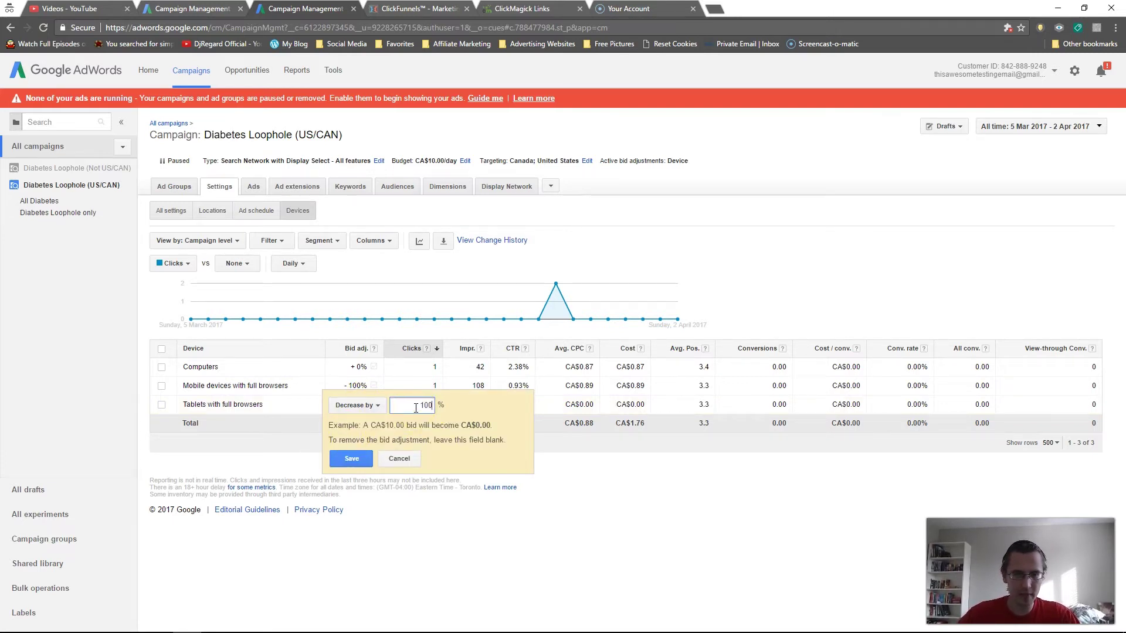
click(351, 456)
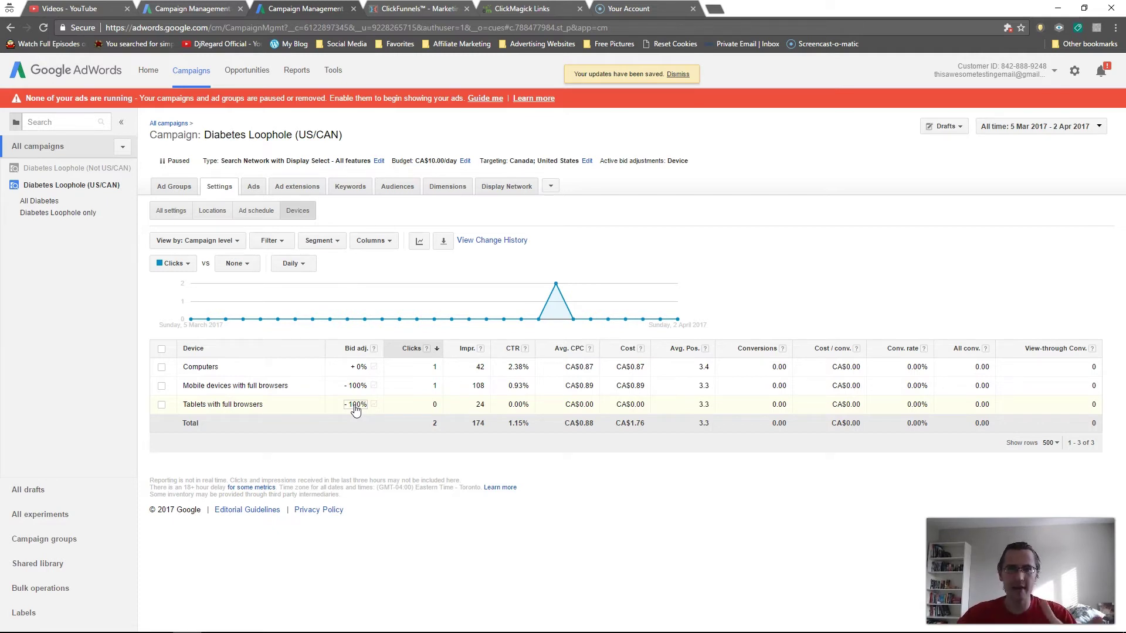
Step: Change the tablets decrease to -50% and confirm mobile stays at -100%
click(356, 407)
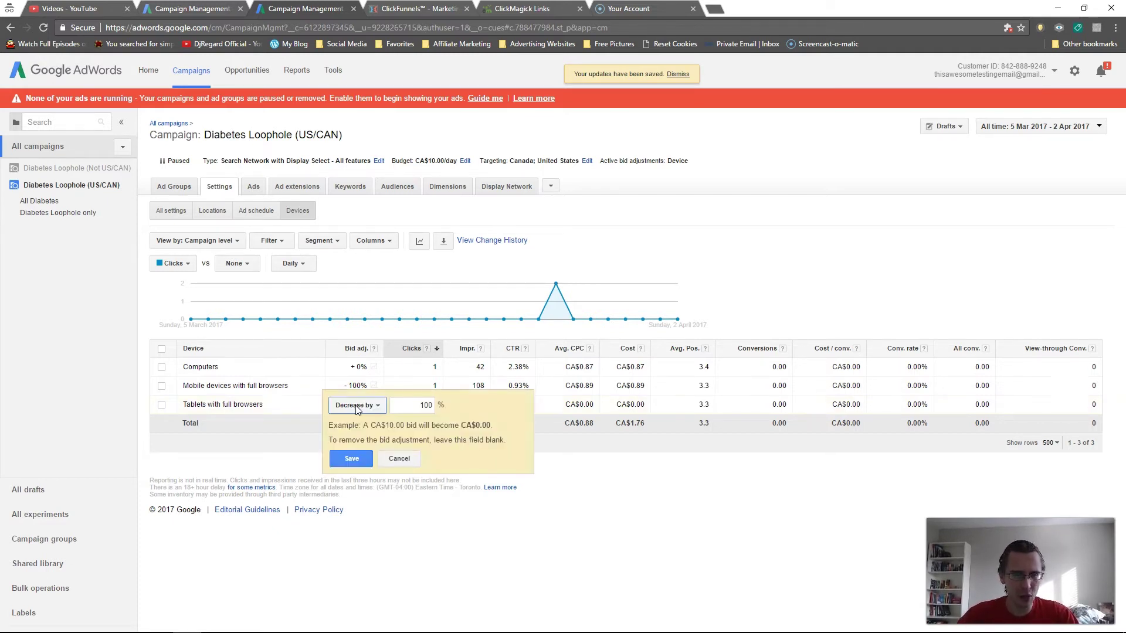
text(50)
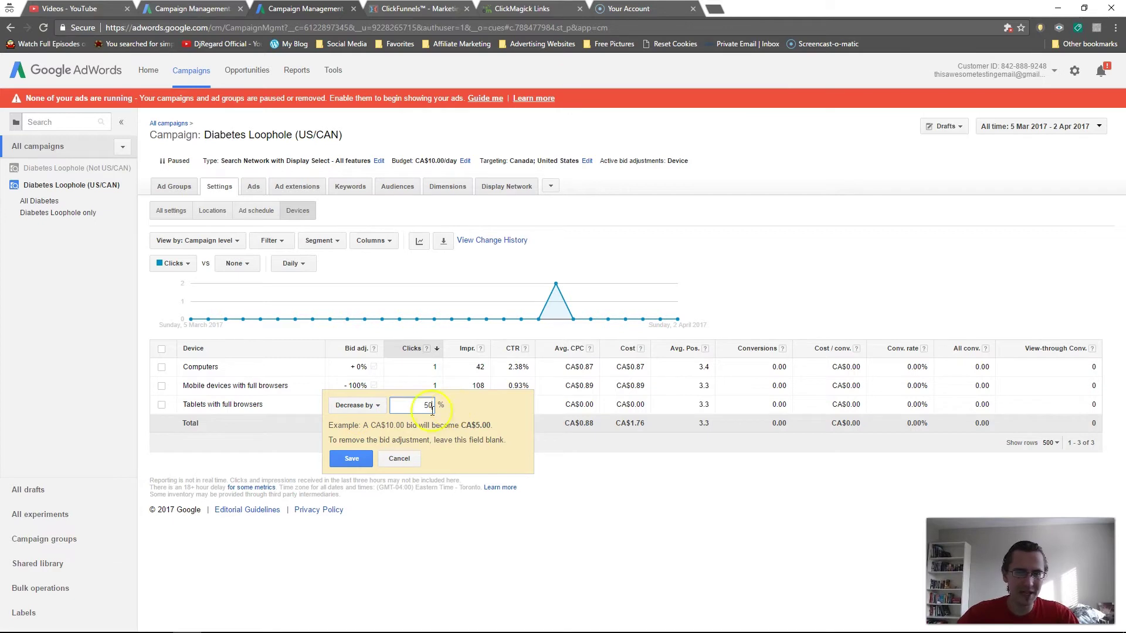
click(354, 459)
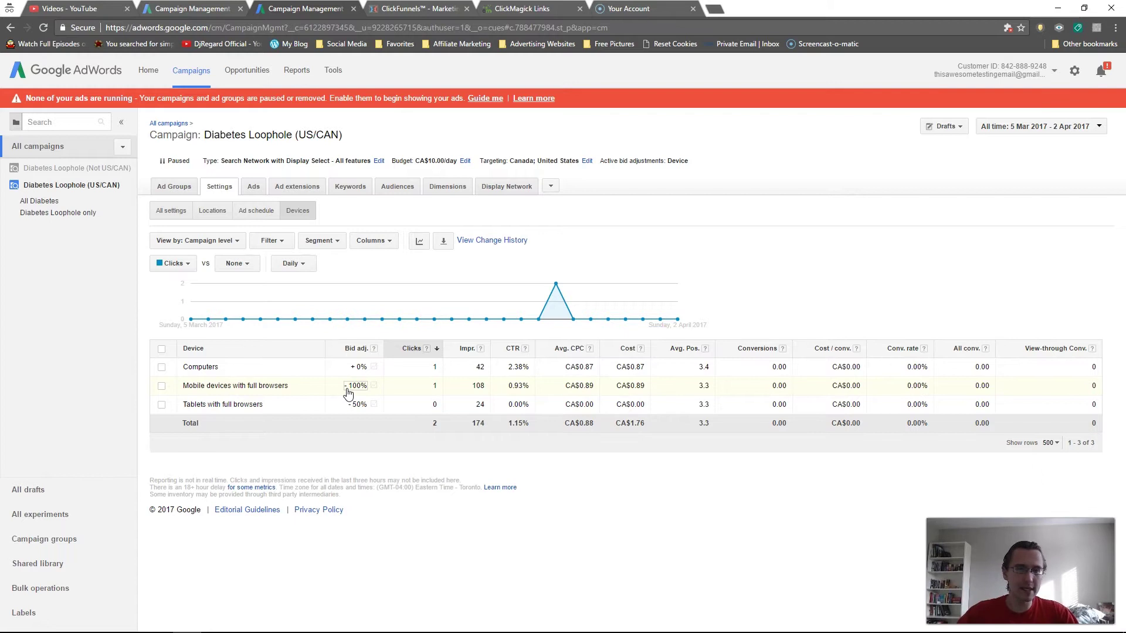
click(352, 391)
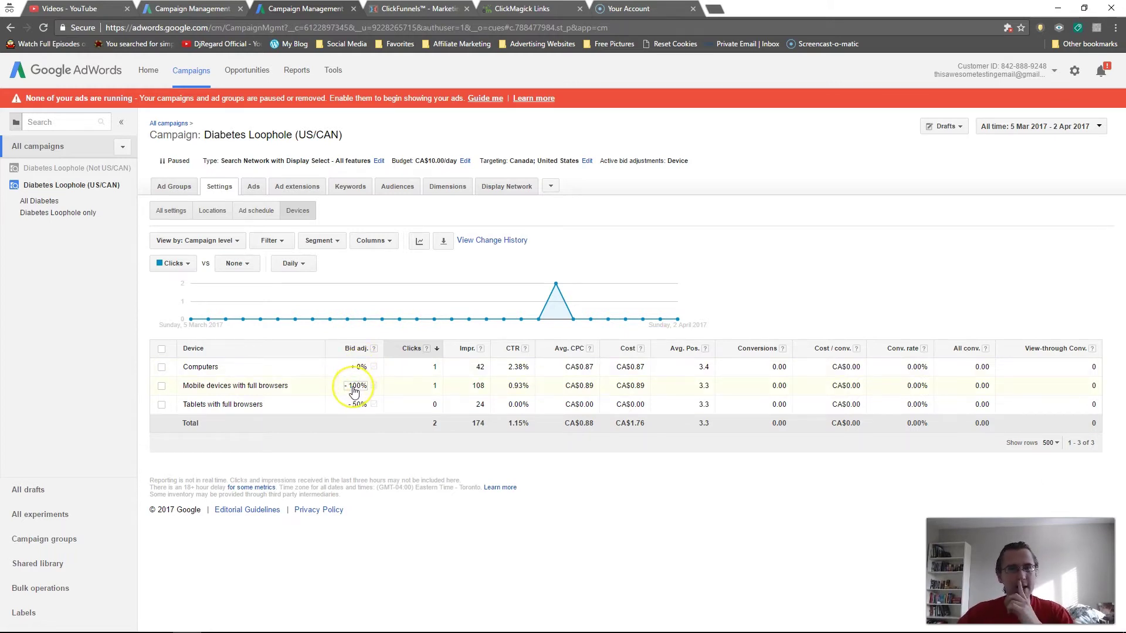
click(354, 391)
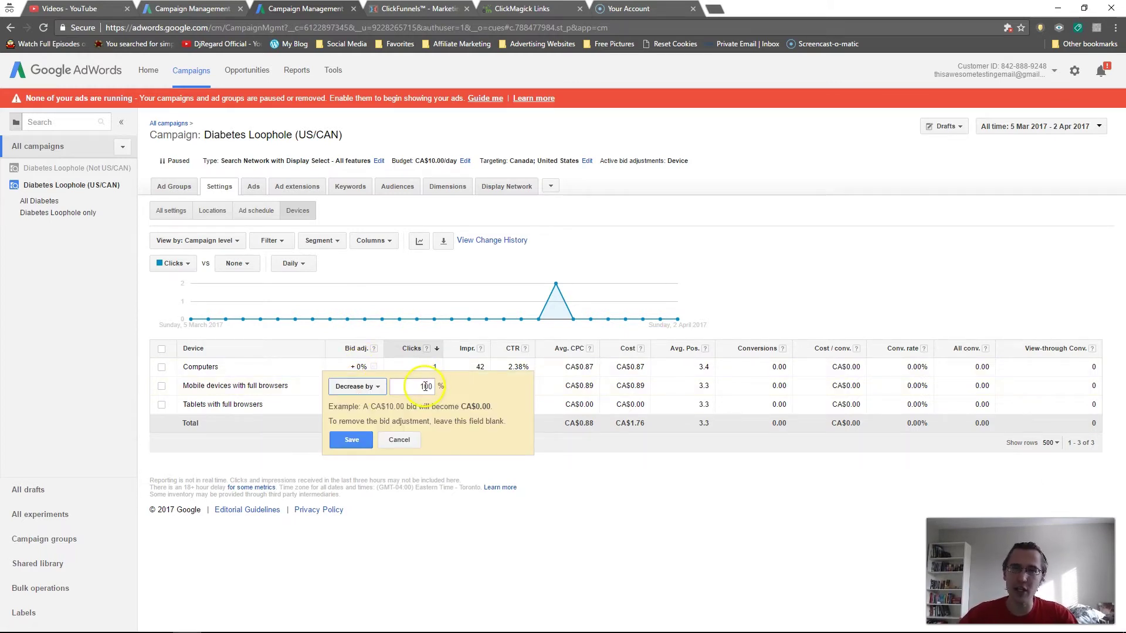
click(399, 448)
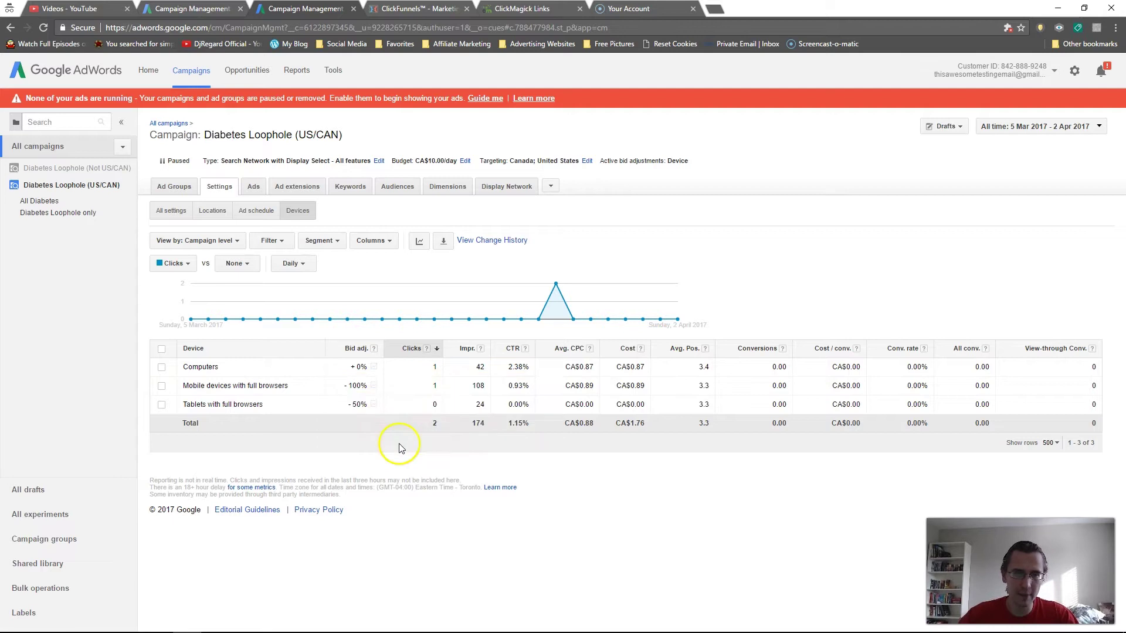
Step: Show the campaign's ad schedule table with its all-day rows at +0%
click(212, 212)
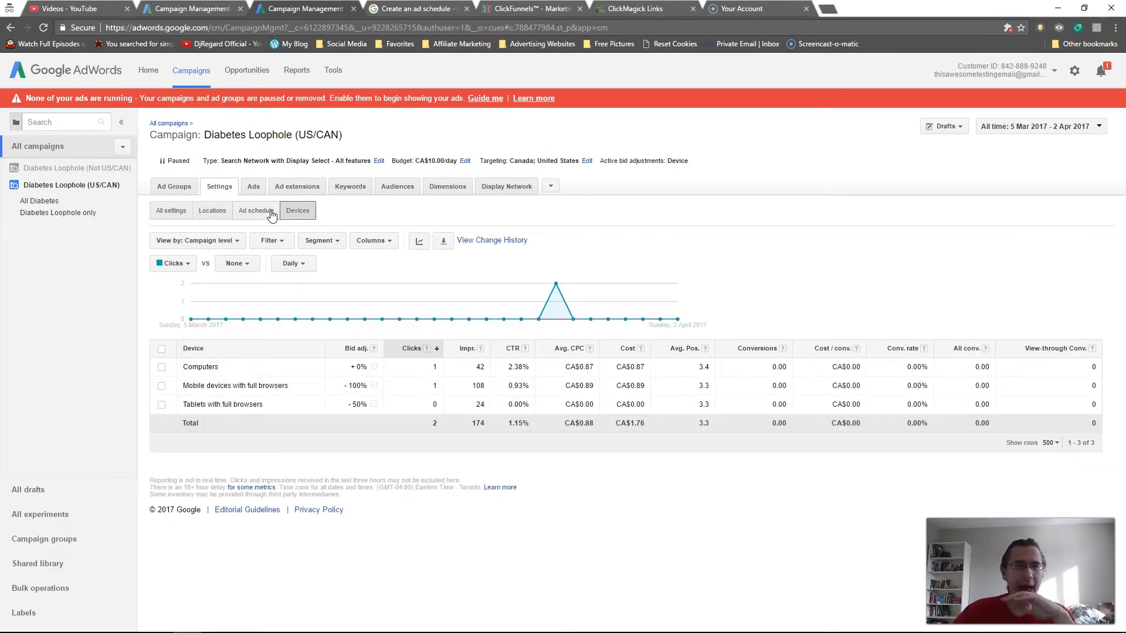
click(262, 213)
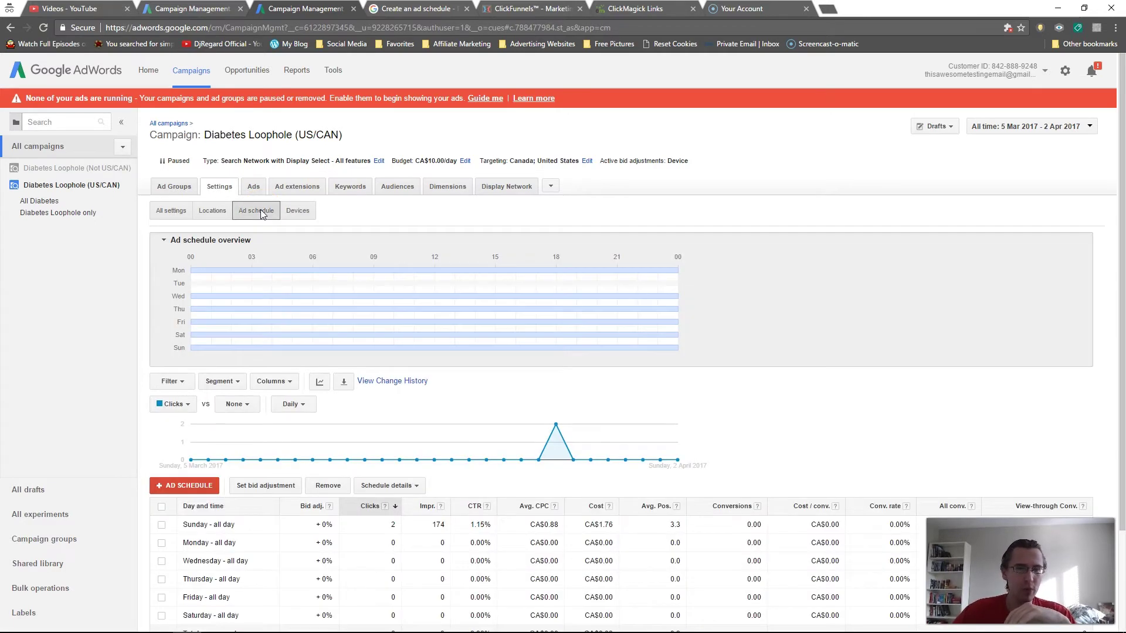
scroll(345, 282, down, 2)
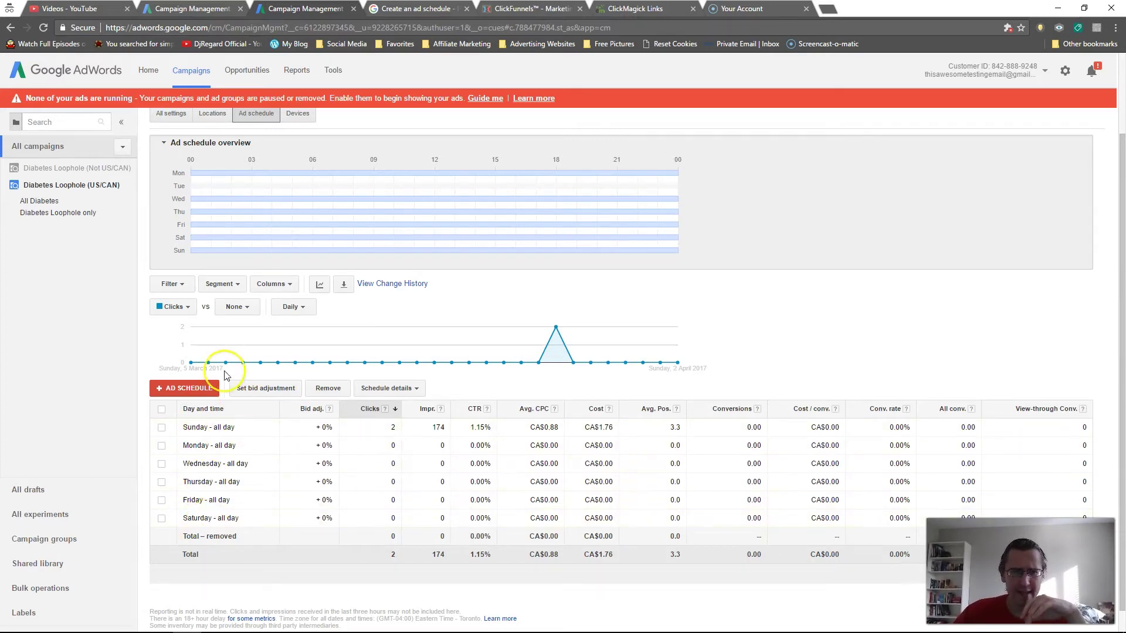
scroll(270, 334, up, 2)
scroll(305, 346, down, 2)
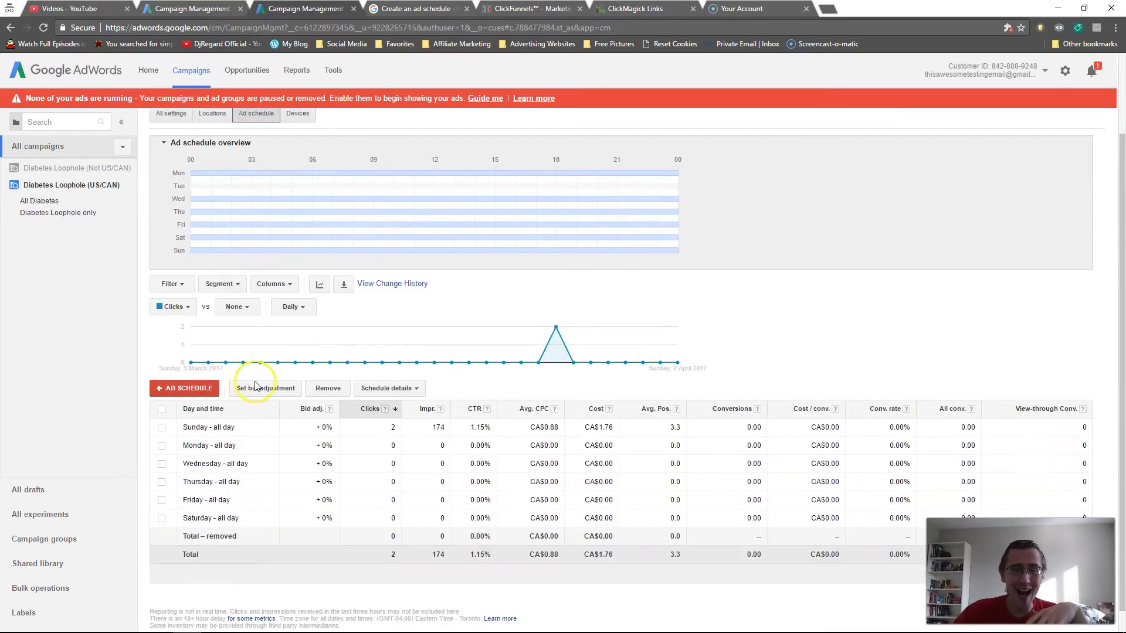
Step: Change Monday's schedule to end at 5 PM
click(193, 389)
scroll(228, 264, down, 4)
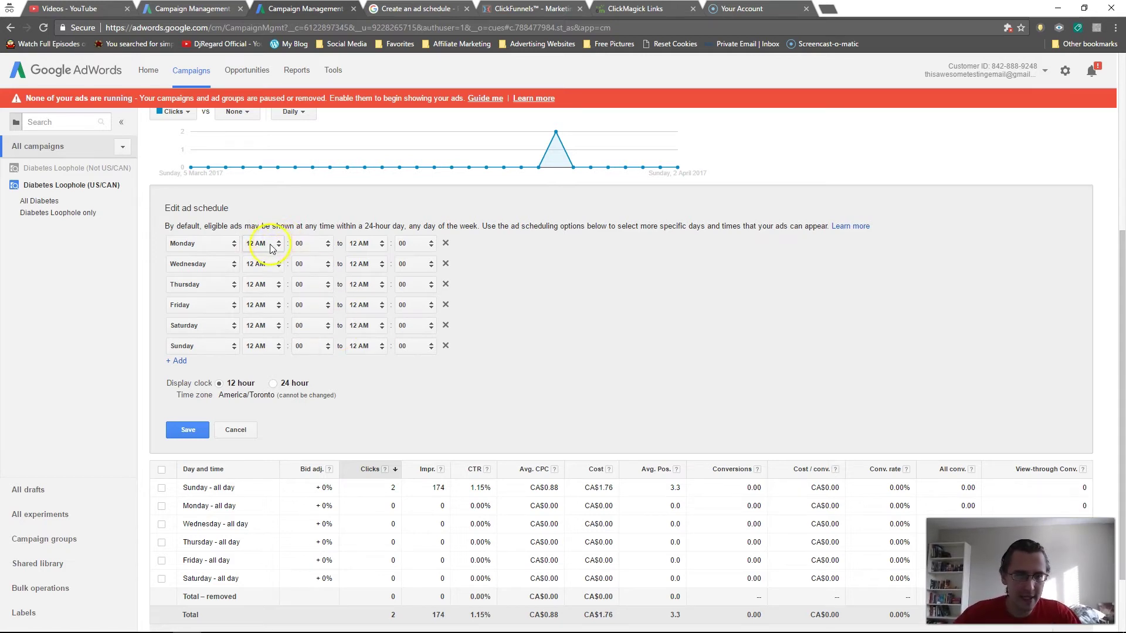
click(366, 243)
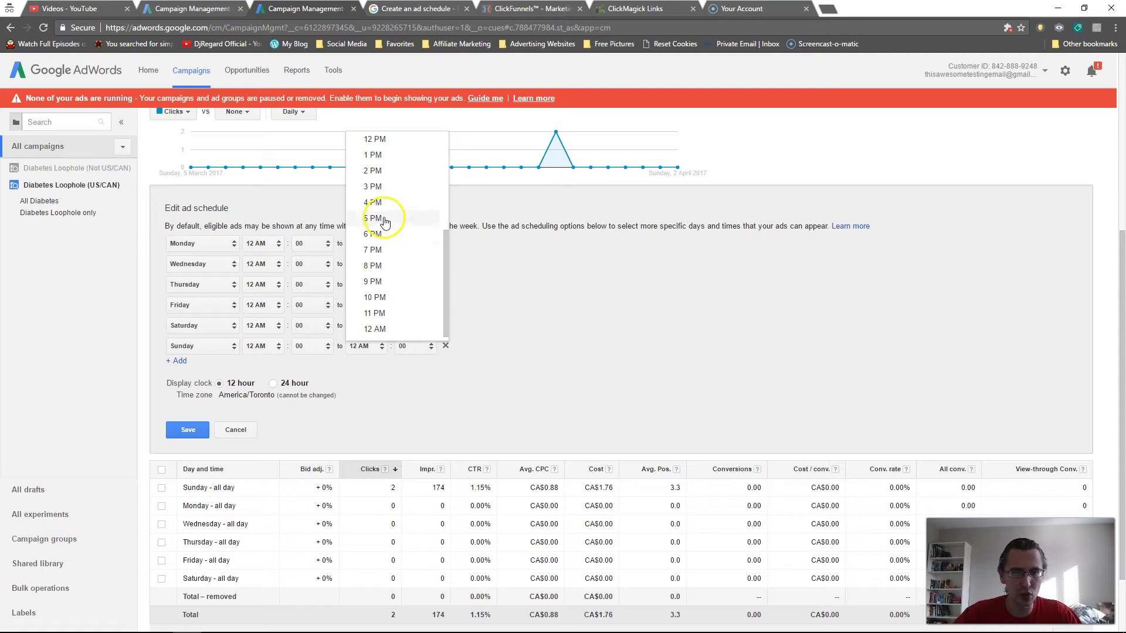
click(368, 216)
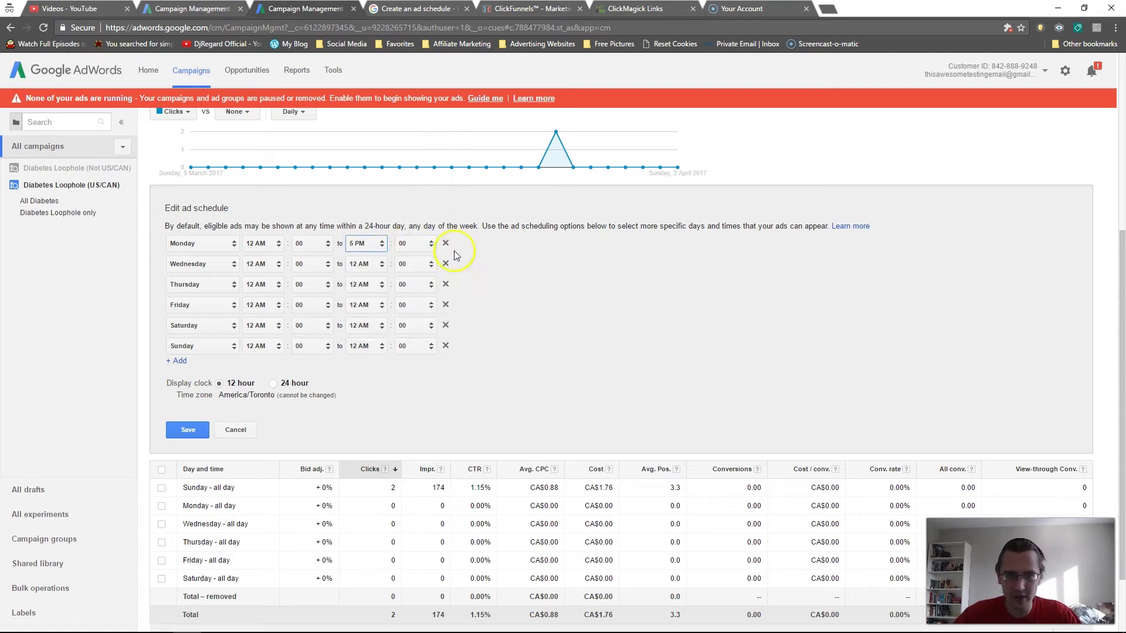
Step: Add a Monday 6 PM–12 AM slot and save the schedule
click(183, 363)
click(197, 367)
click(191, 398)
click(263, 368)
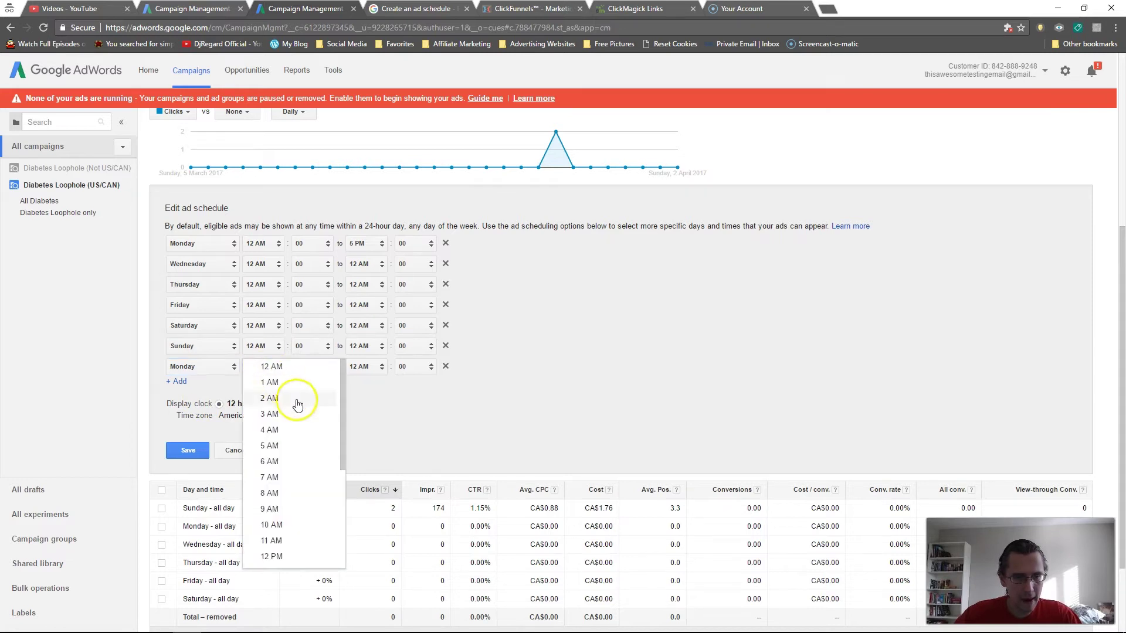
scroll(281, 485, down, 1)
scroll(281, 481, down, 2)
click(287, 541)
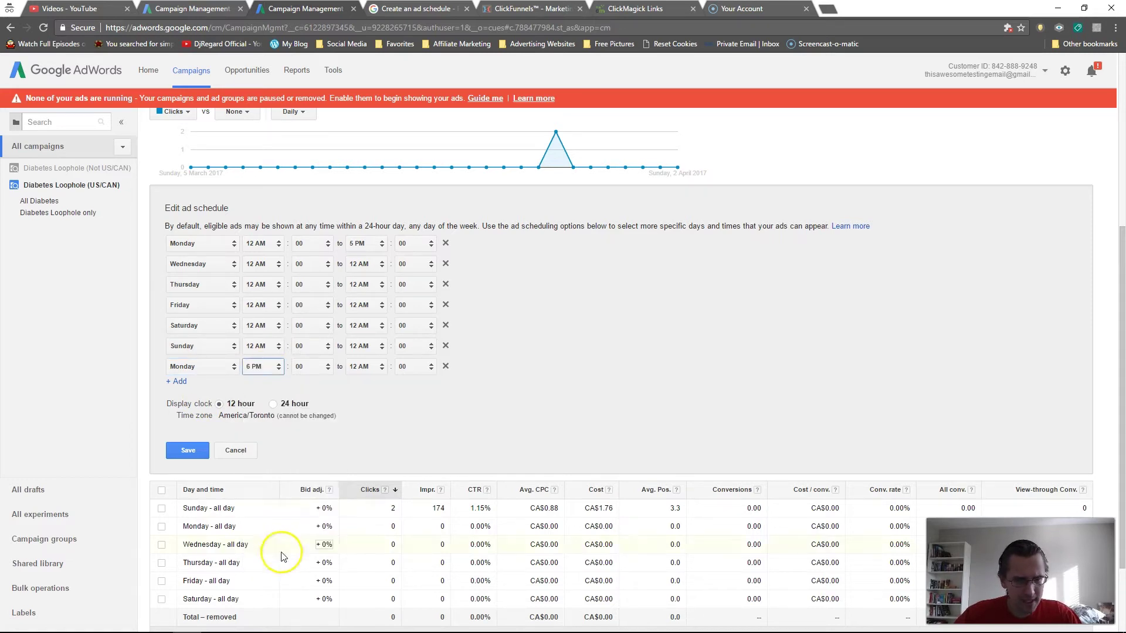
click(374, 368)
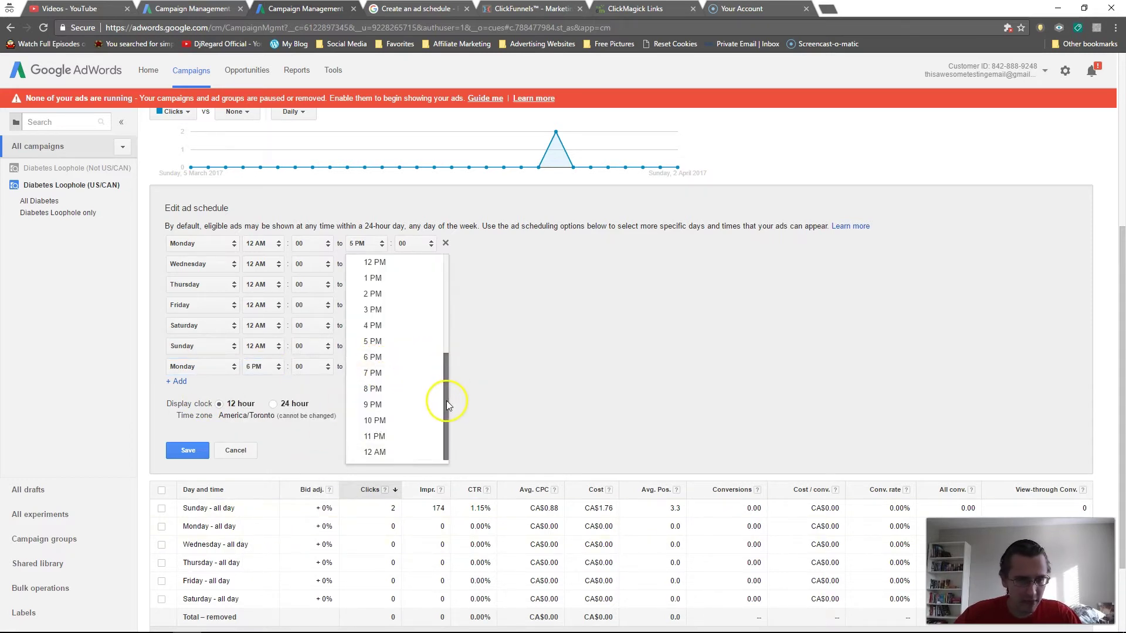
click(384, 452)
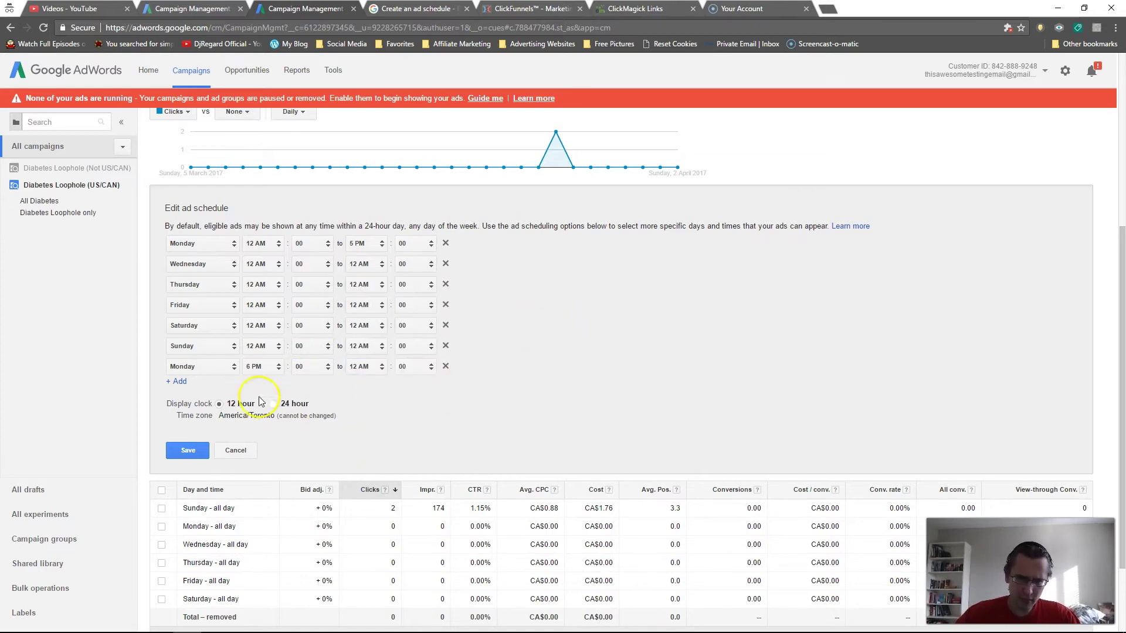
scroll(313, 400, down, 2)
click(185, 352)
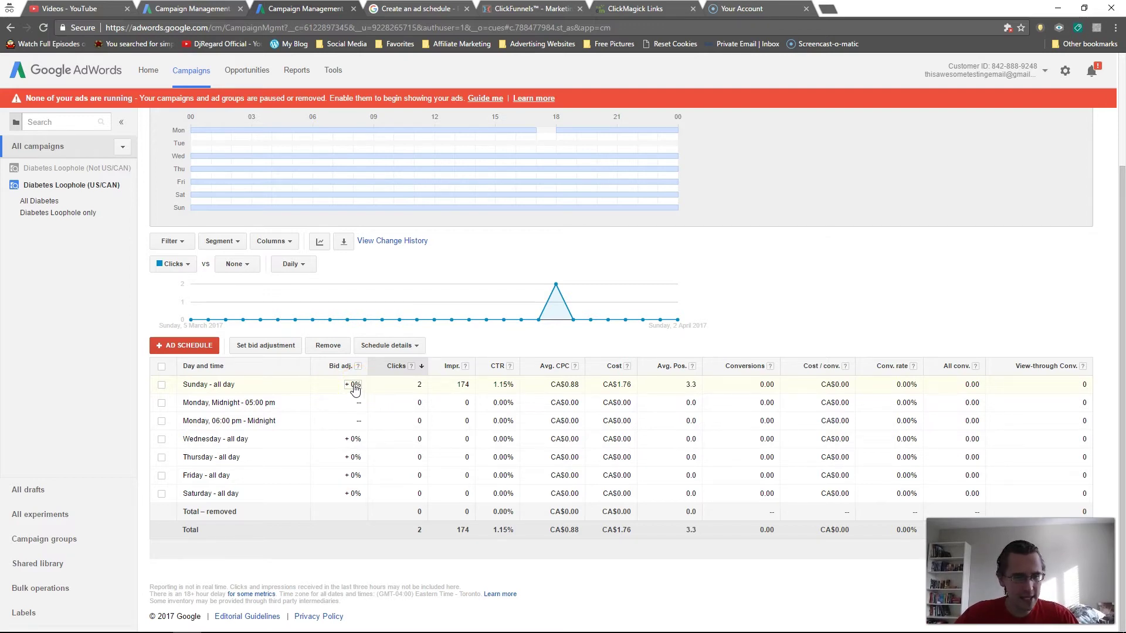
Step: Give Sunday's all-day schedule a -90% bid adjustment
click(356, 387)
click(343, 385)
click(340, 412)
click(406, 384)
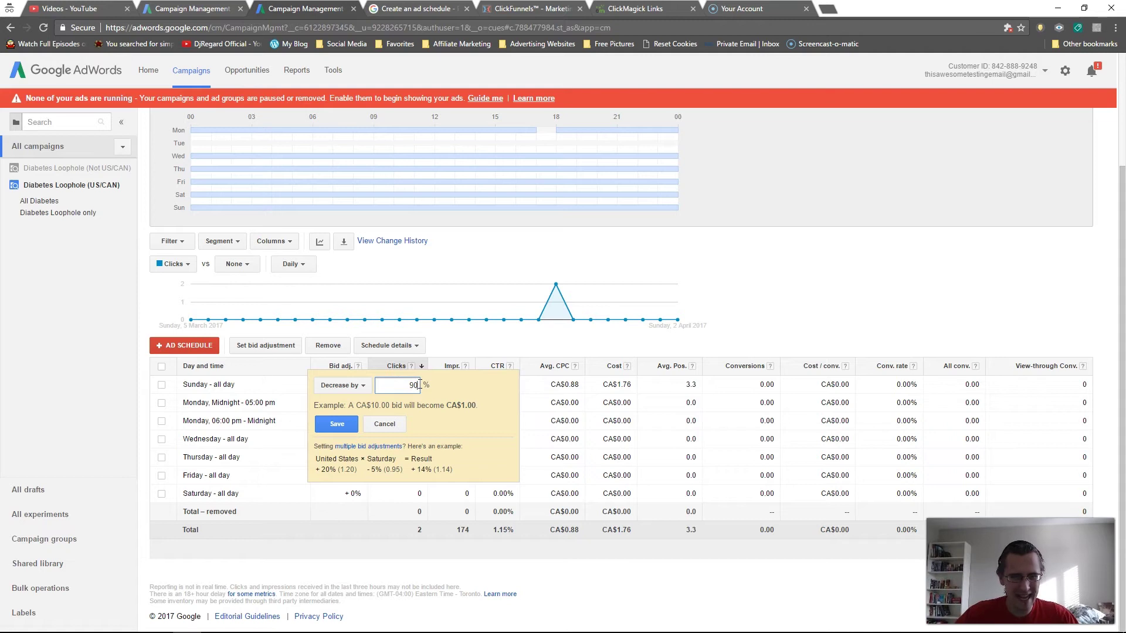
click(337, 424)
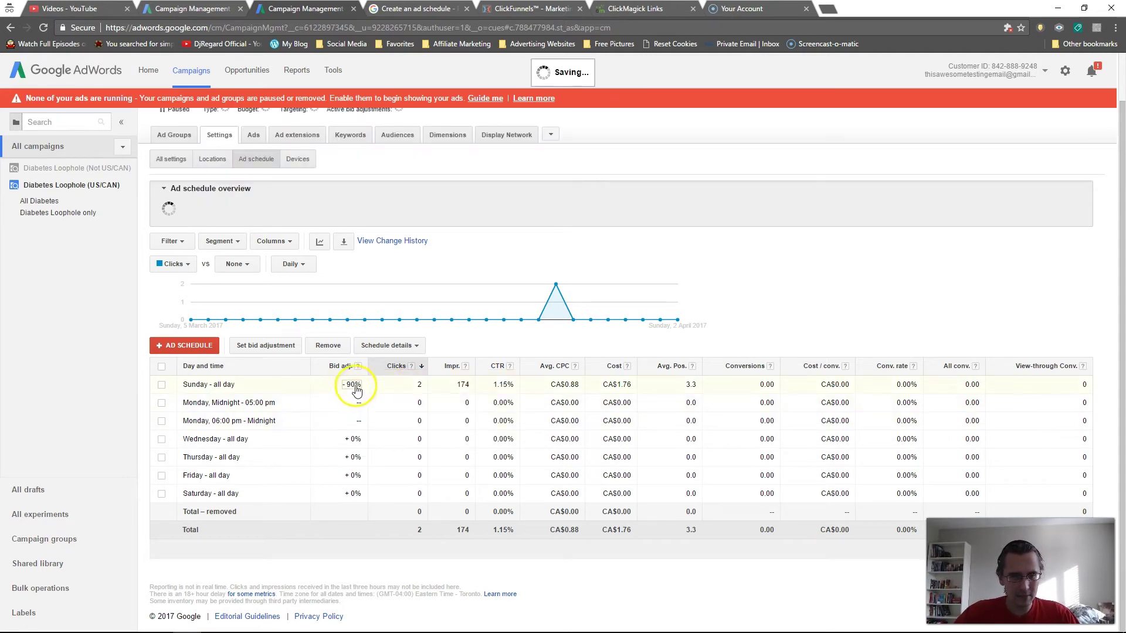
Step: Try a -95% Sunday adjustment, then set it back to -90%
click(355, 387)
key(BackSpace)
text(5)
click(349, 427)
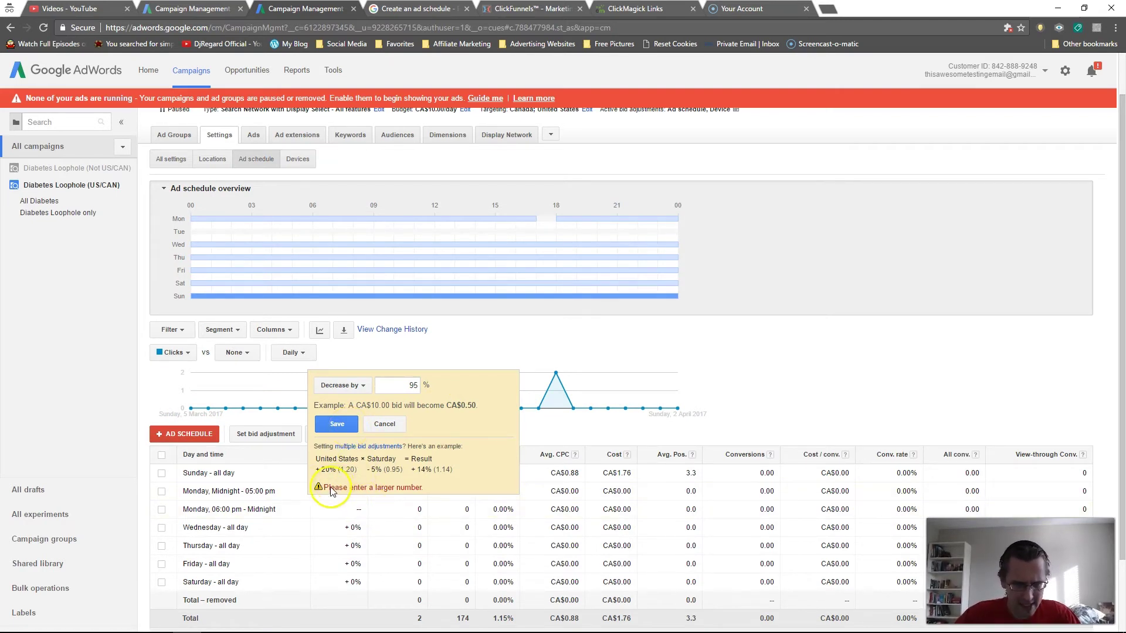
drag(331, 488, 424, 488)
drag(399, 391, 432, 385)
text(90)
click(337, 424)
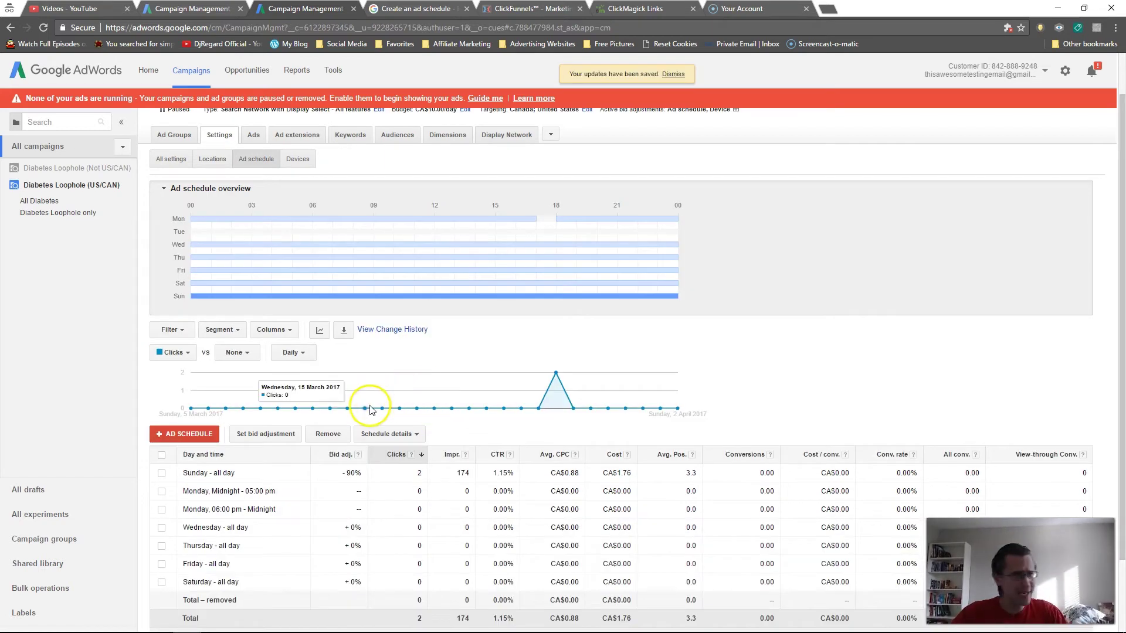
Step: Remove both Monday schedule slots (12 AM–5 PM and 6 PM–12 AM)
click(162, 473)
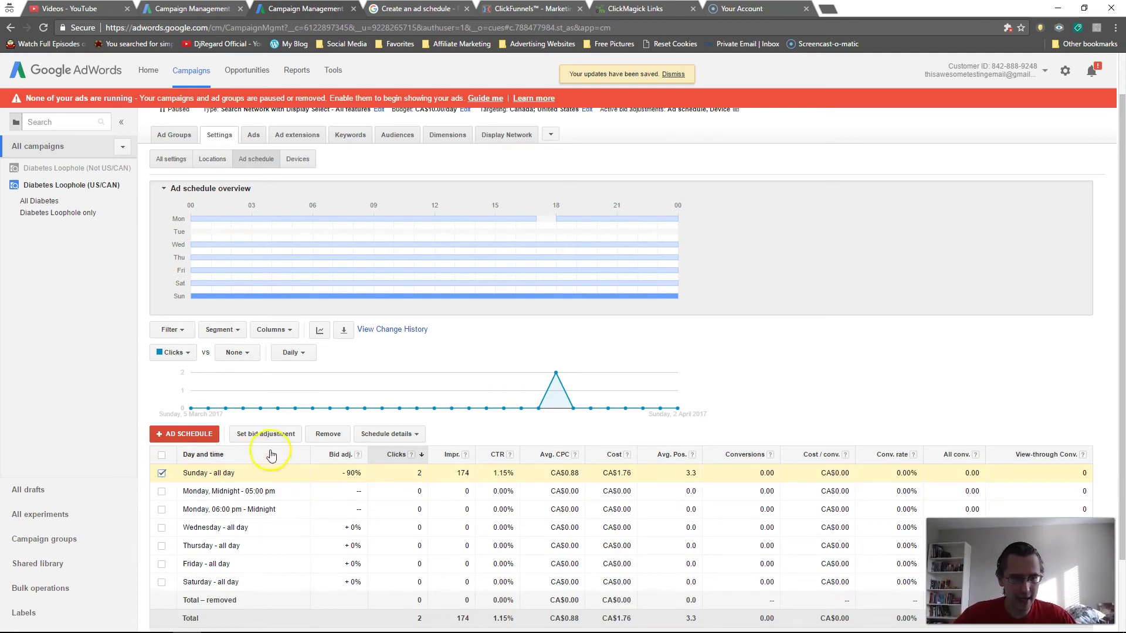
click(161, 474)
click(161, 509)
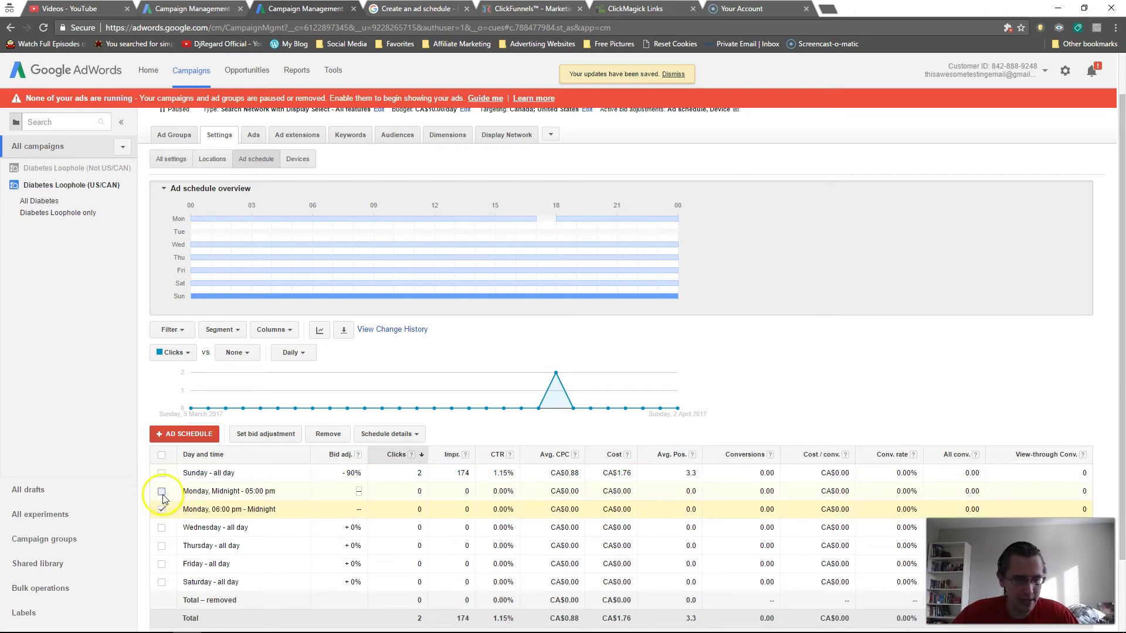
click(162, 491)
click(326, 435)
click(610, 112)
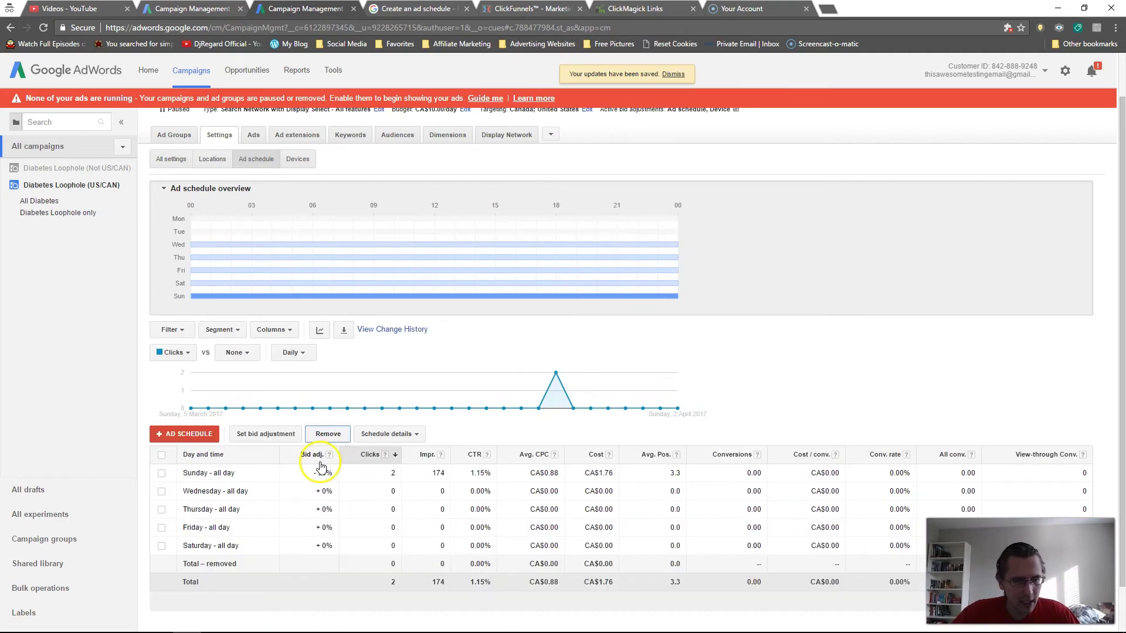
Step: Open the ad schedule editor and cancel it without changes
scroll(176, 495, up, 2)
click(174, 492)
scroll(238, 465, down, 4)
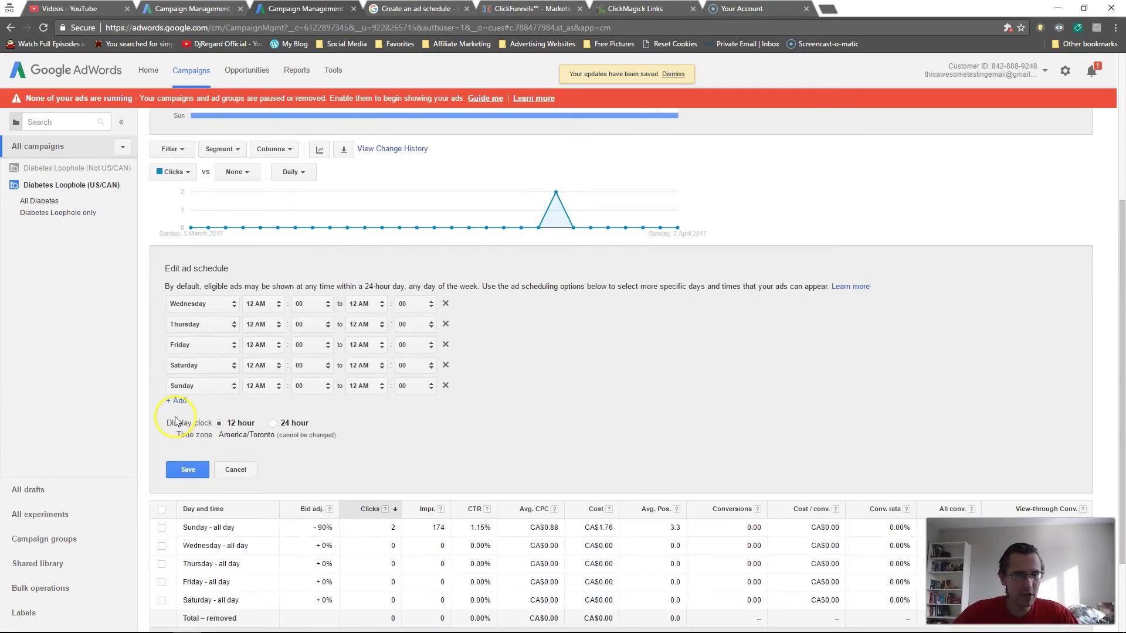
click(237, 469)
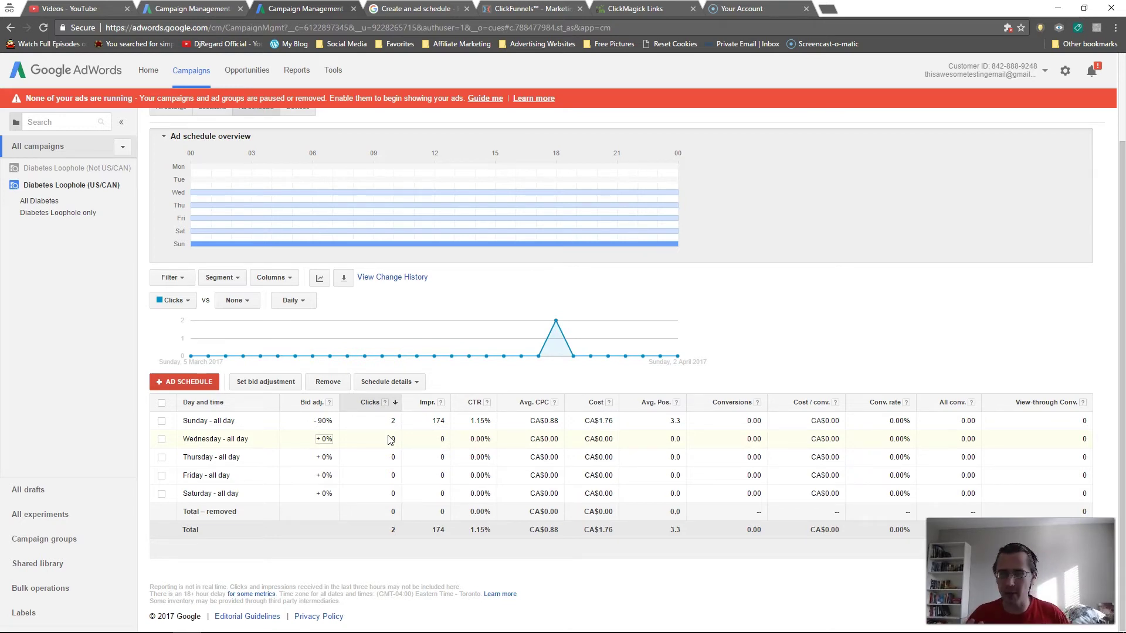
scroll(390, 440, up, 2)
Step: Exclude the Puerto Rico region while keeping United States and Canada targeted
click(226, 212)
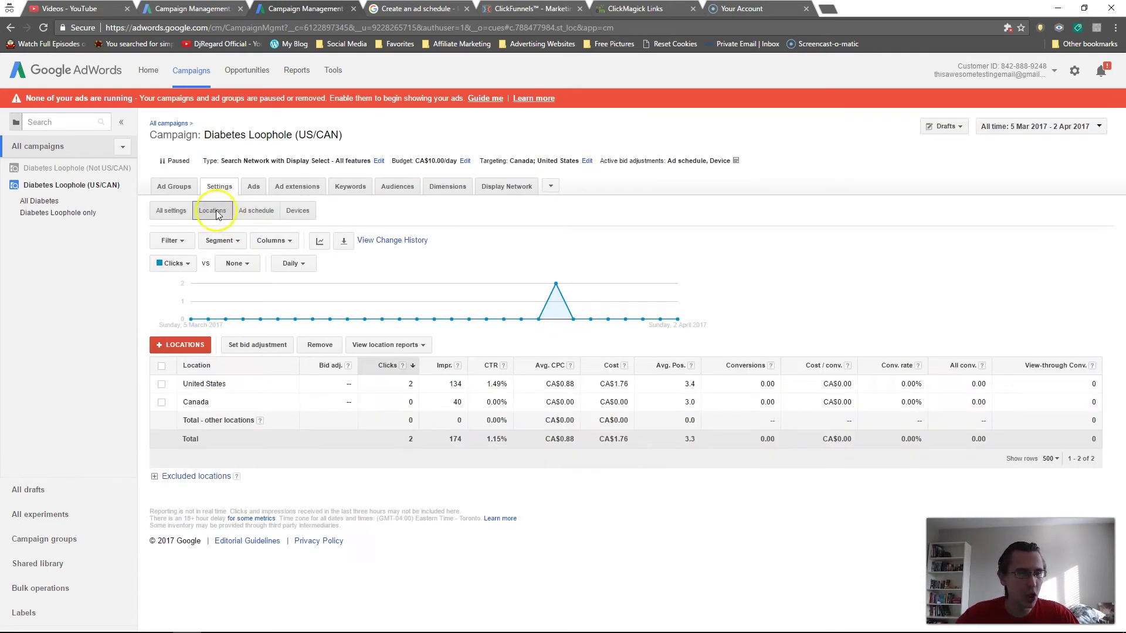
click(211, 346)
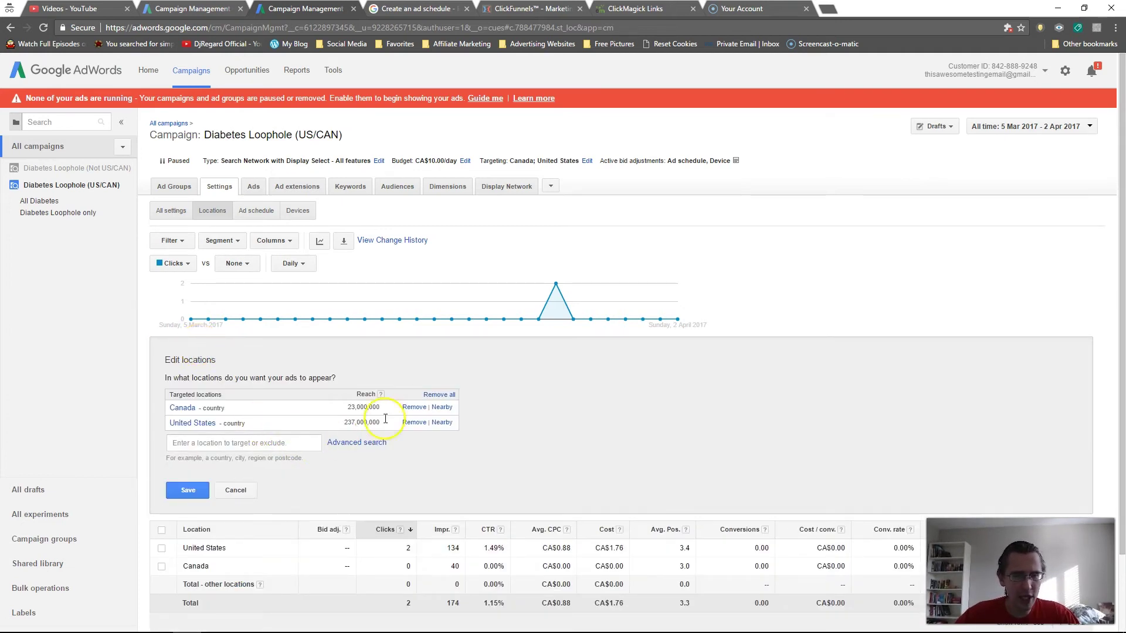
click(216, 444)
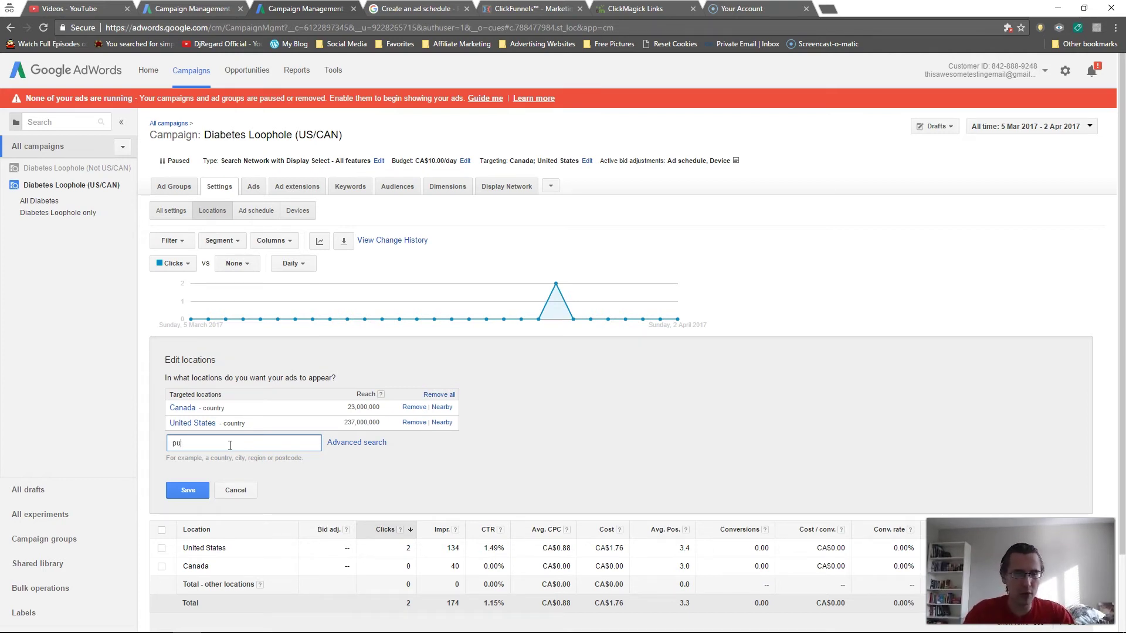
text(to rico)
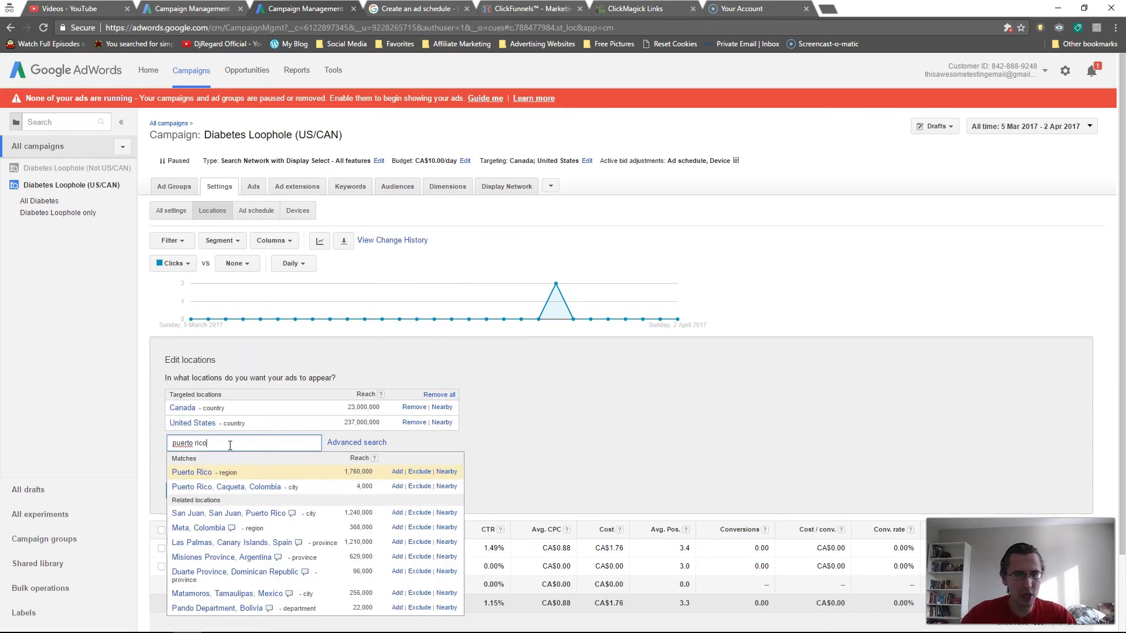
click(419, 472)
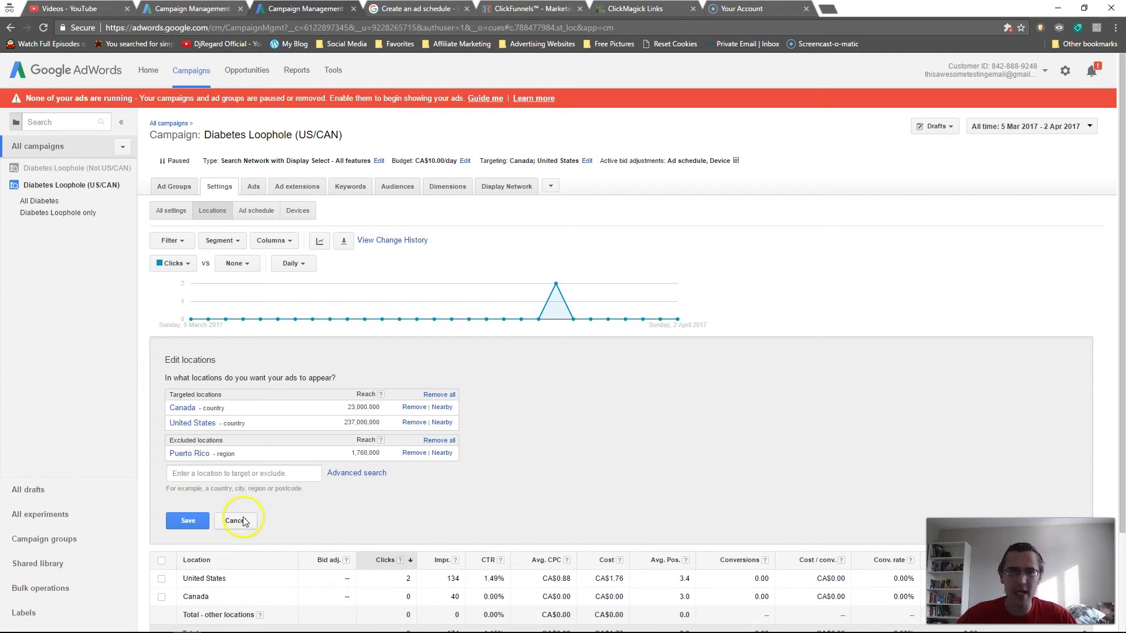
Step: Open the United States bid adjustment without changes, then cancel the location editor
scroll(386, 486, down, 2)
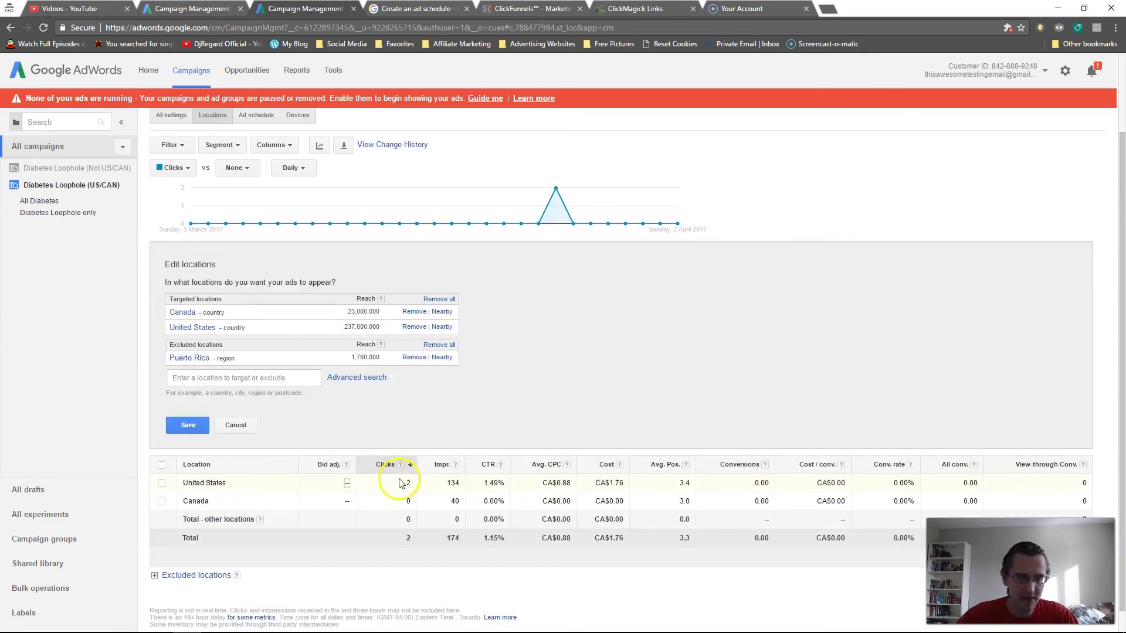
click(347, 486)
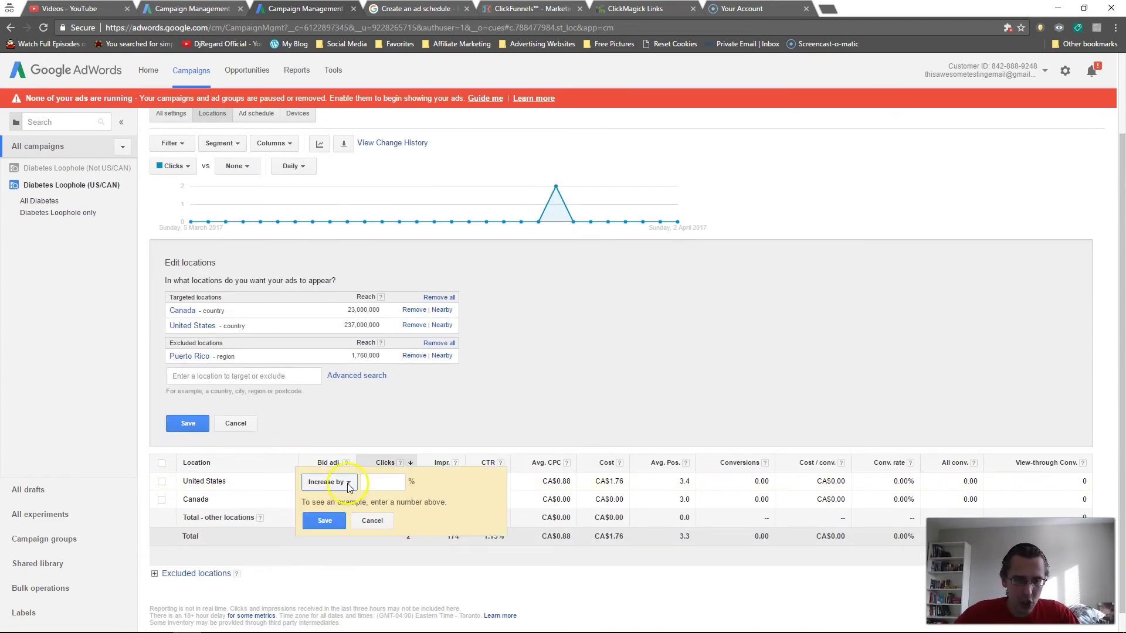
click(371, 522)
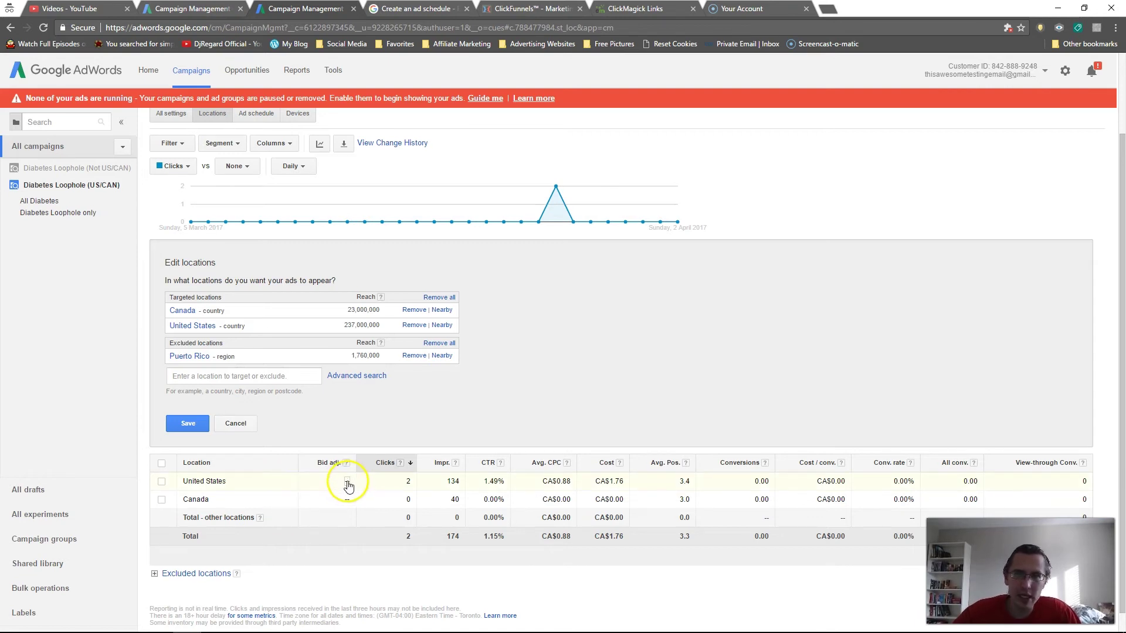
click(225, 424)
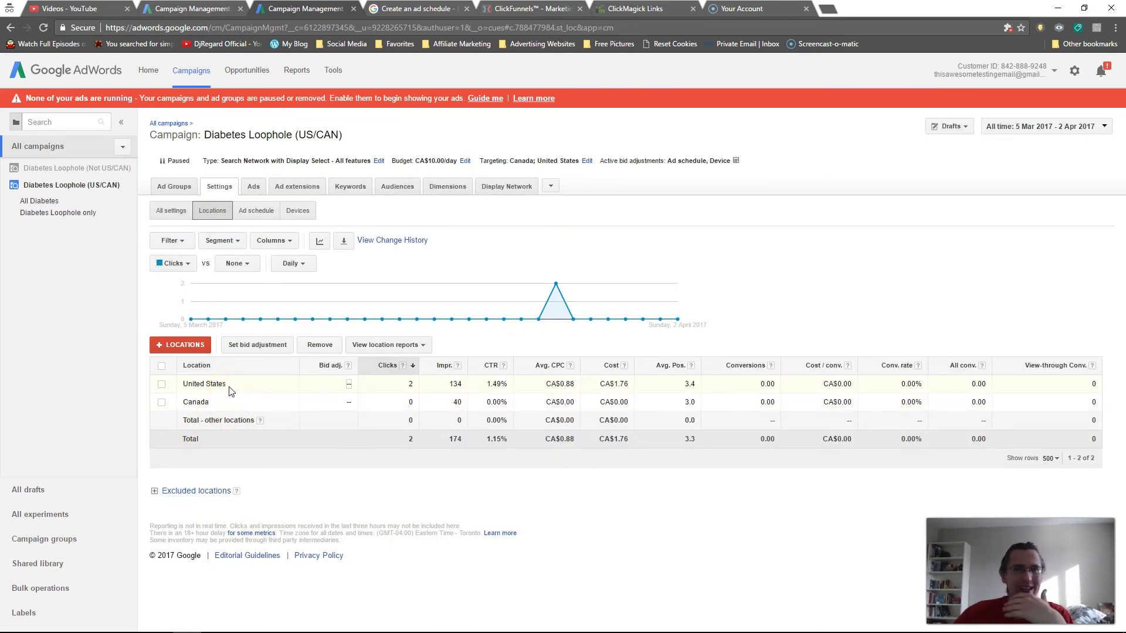
Step: In the campaign's Audiences section, look over Remarketing and Demographics, then start new ad targeting
click(395, 187)
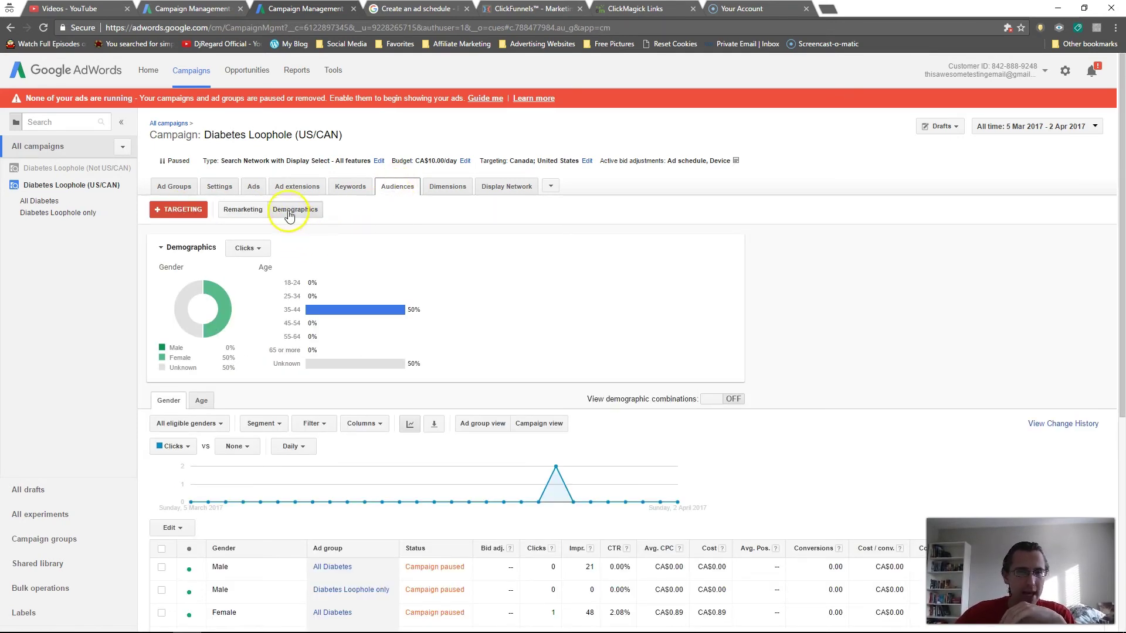
click(242, 211)
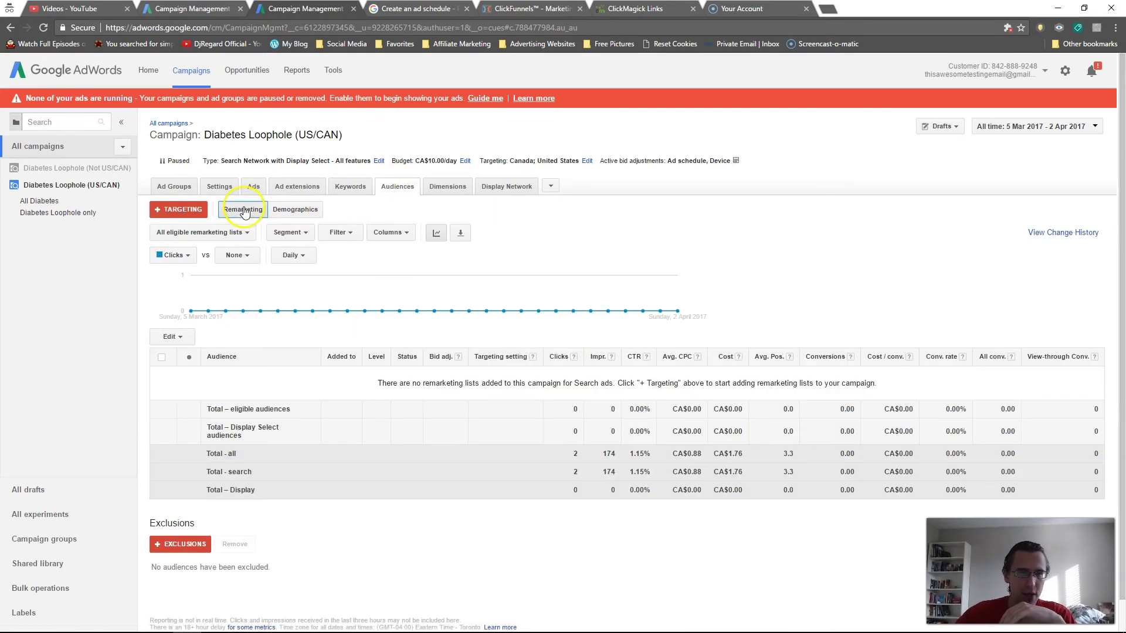
click(296, 211)
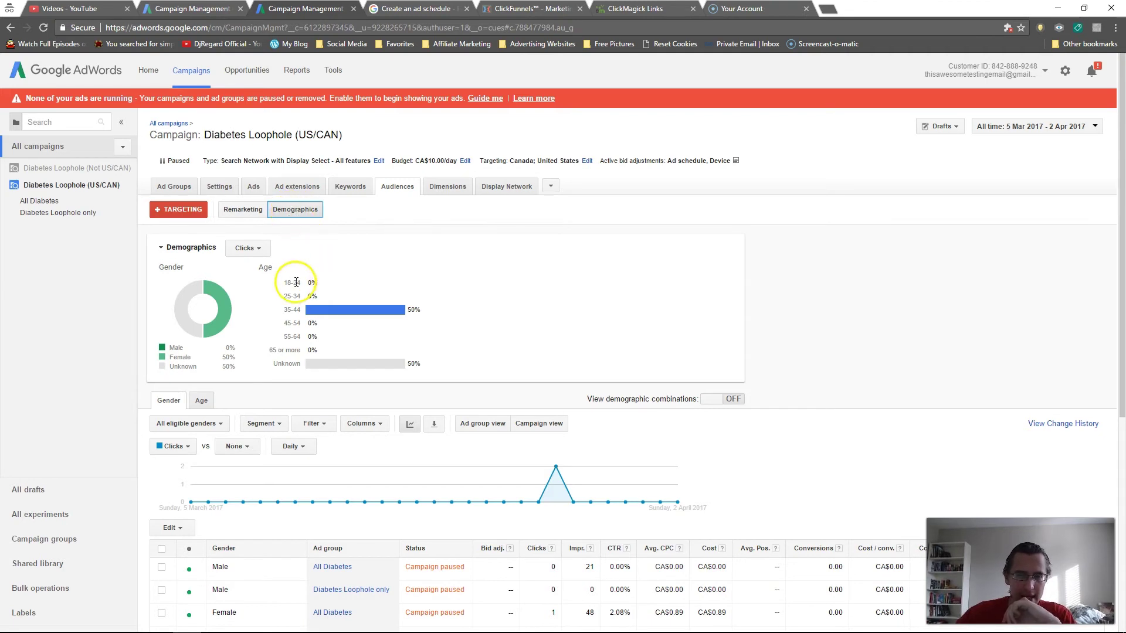
scroll(297, 281, down, 3)
scroll(429, 338, up, 3)
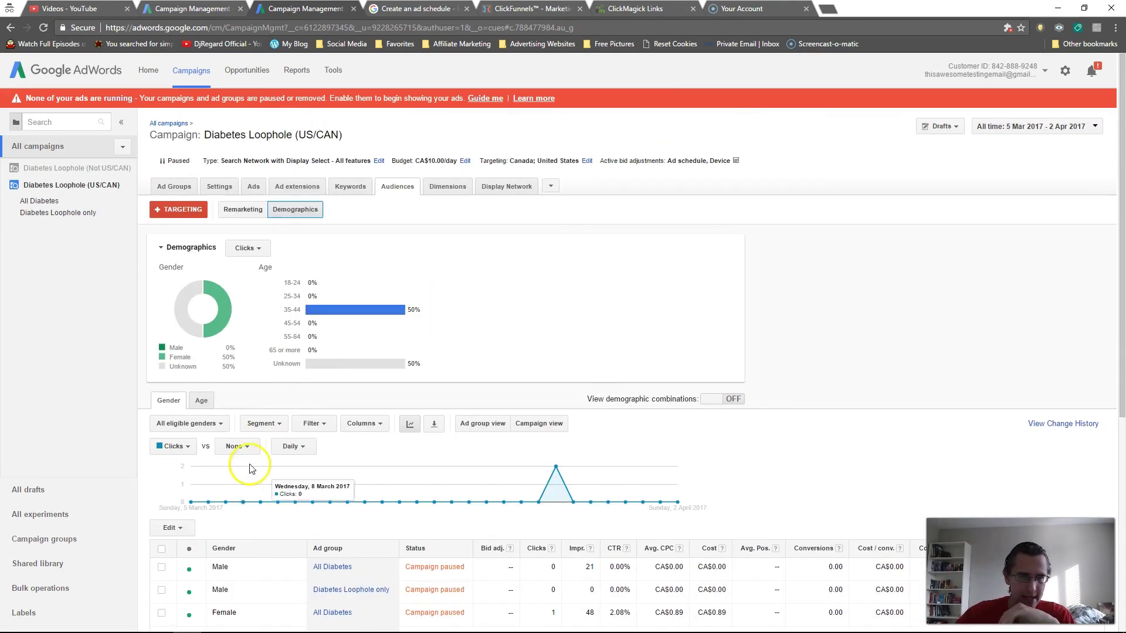
click(182, 212)
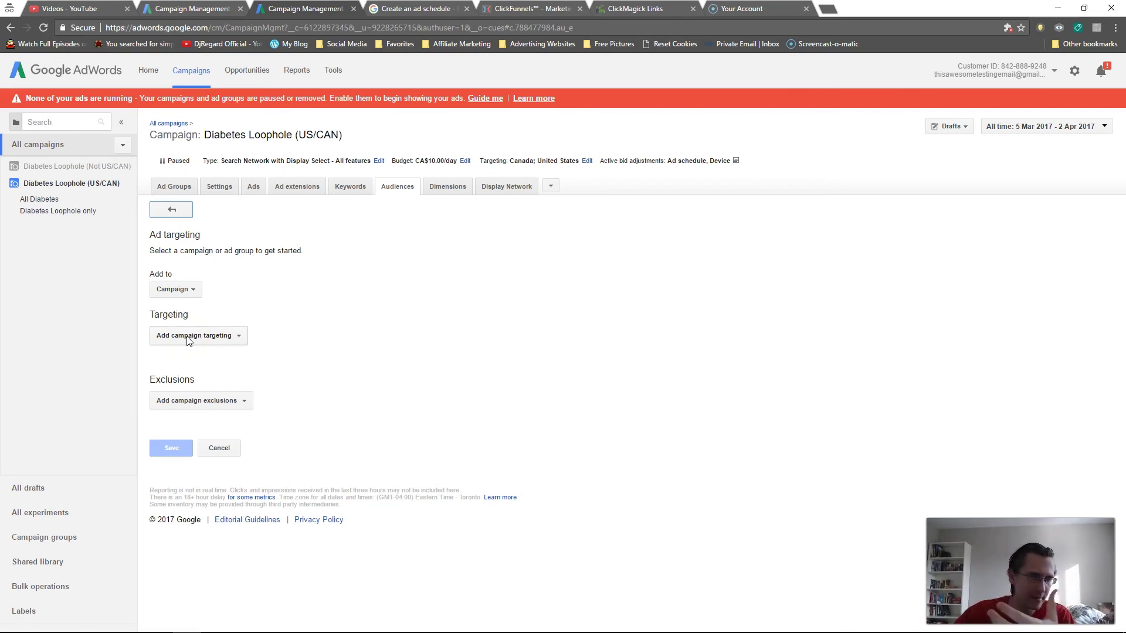
Step: Apply the new targeting to the All Diabetes ad group as Demographics targeting
click(176, 289)
click(192, 311)
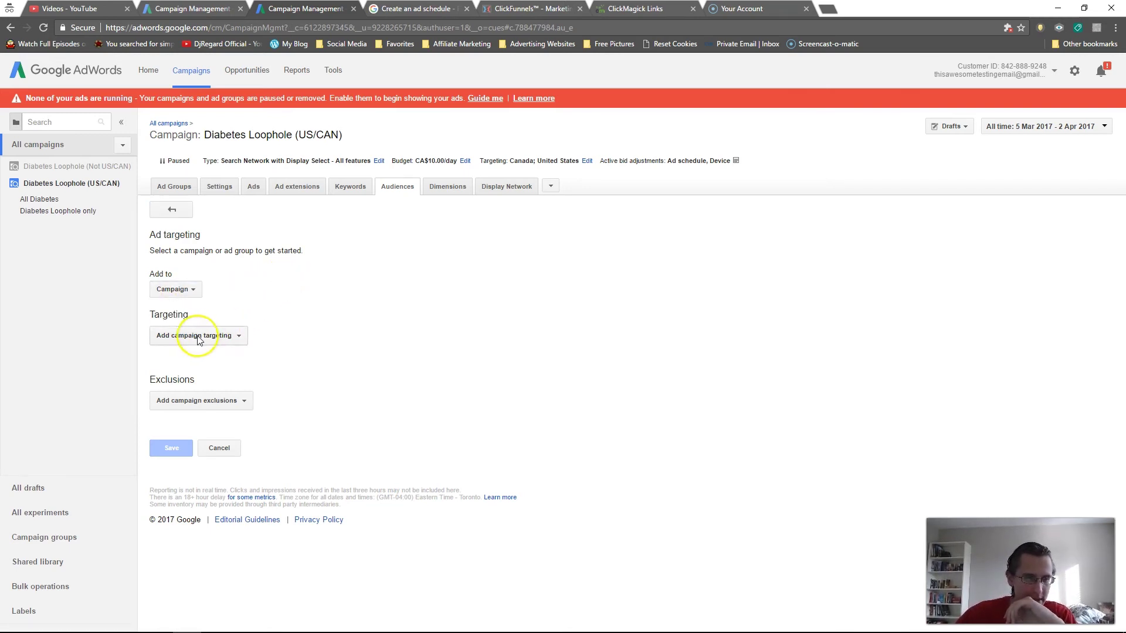
click(212, 335)
click(252, 282)
click(164, 289)
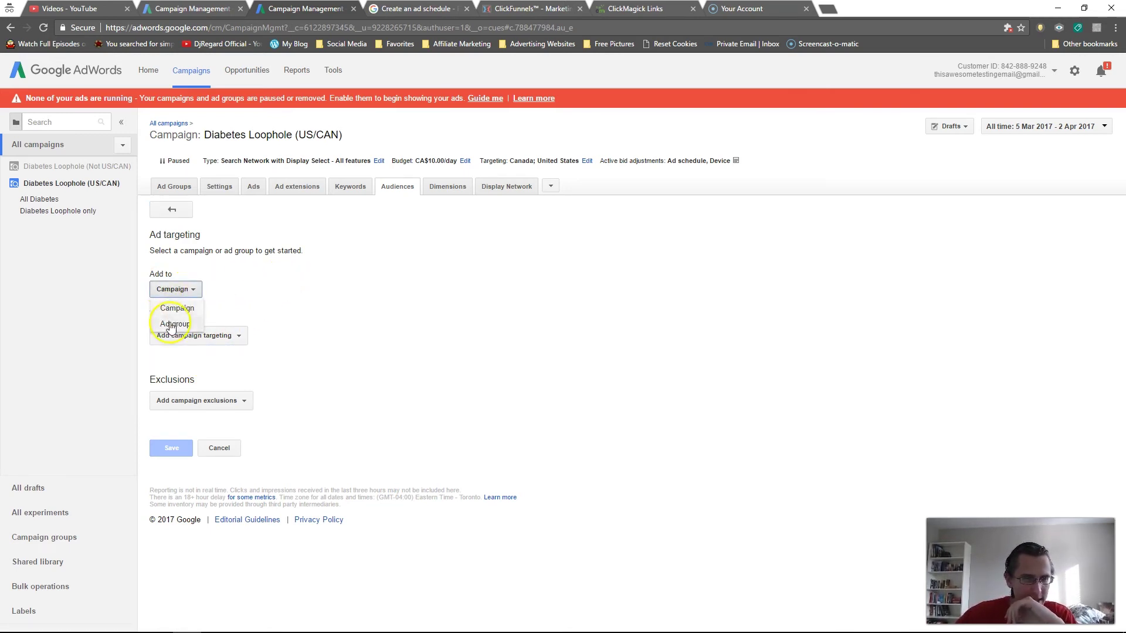
click(175, 324)
click(236, 289)
click(271, 364)
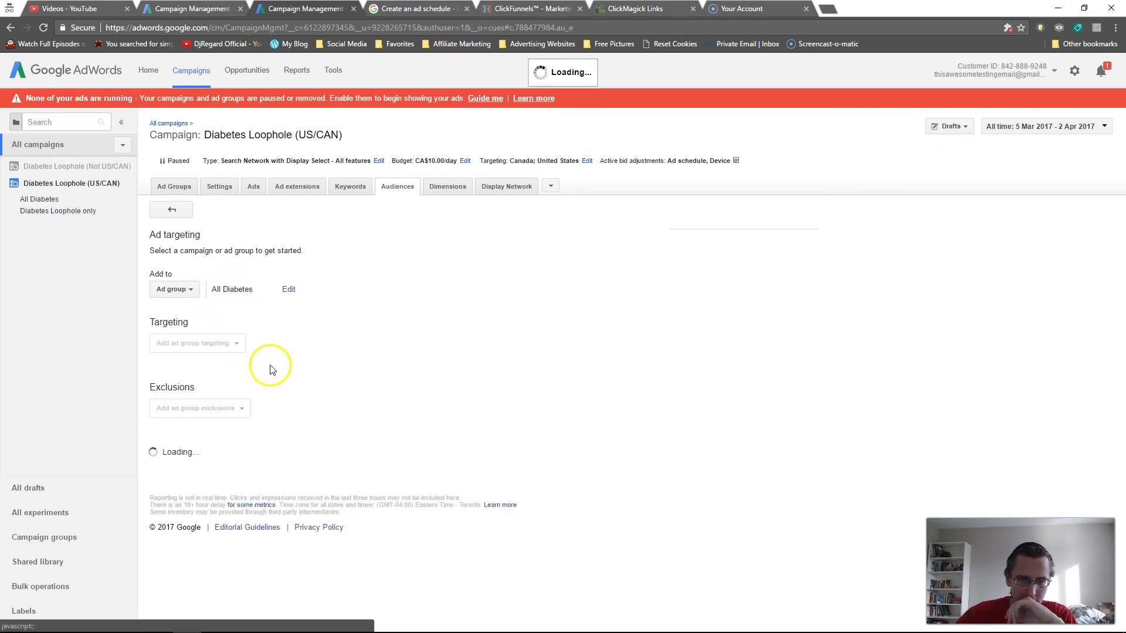
click(216, 343)
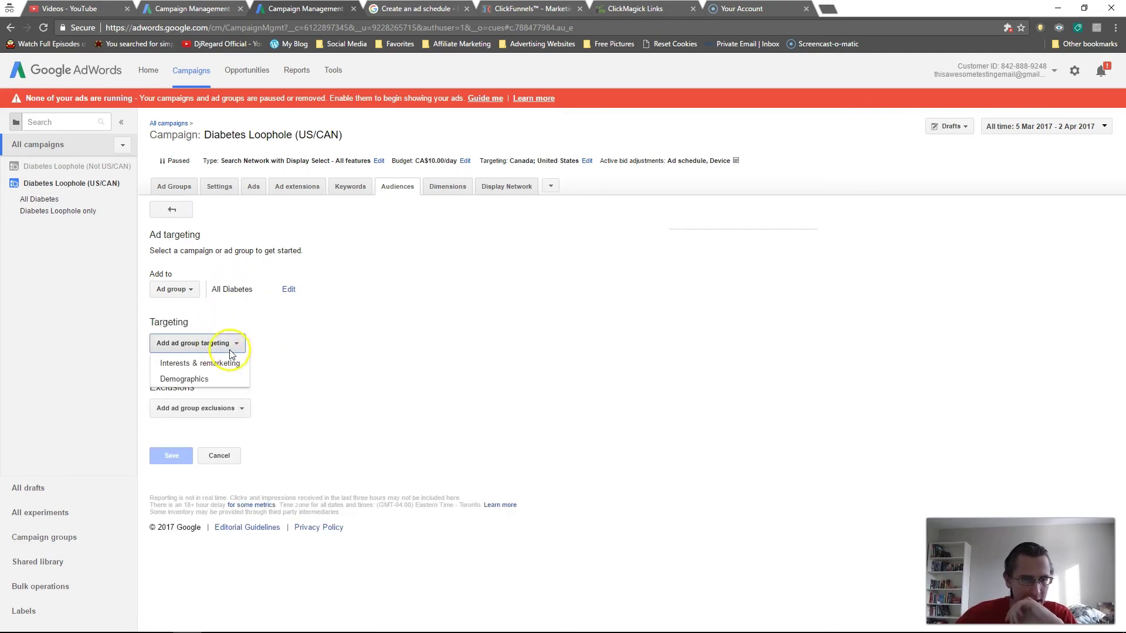
click(187, 378)
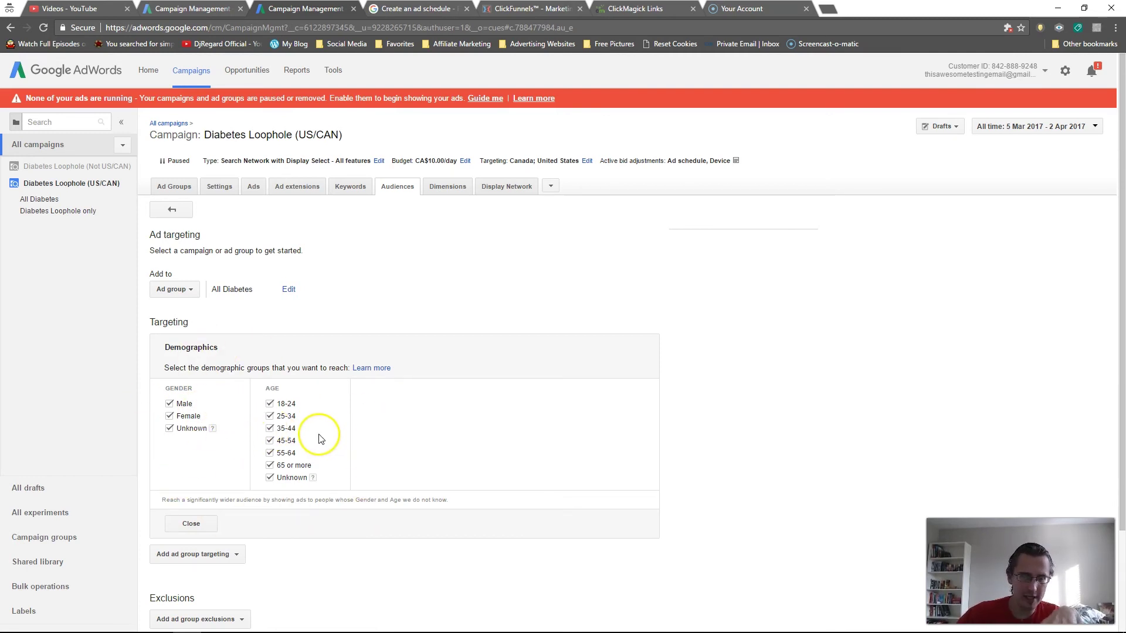
Step: Uncheck Female and Unknown genders and every age range except 18-24
click(170, 416)
click(169, 430)
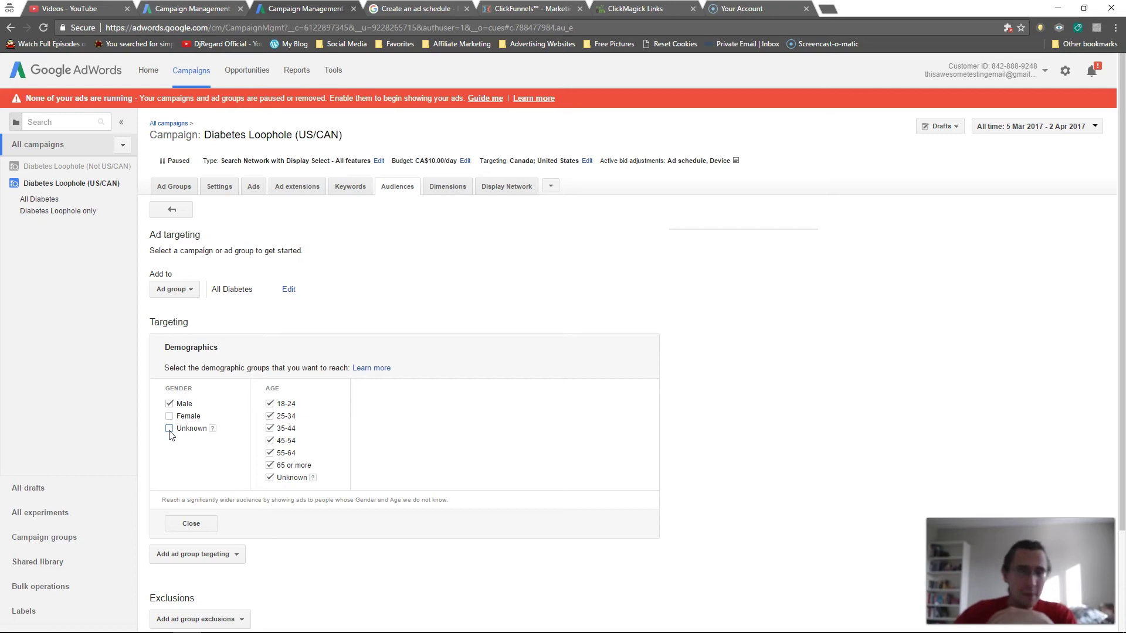
click(269, 417)
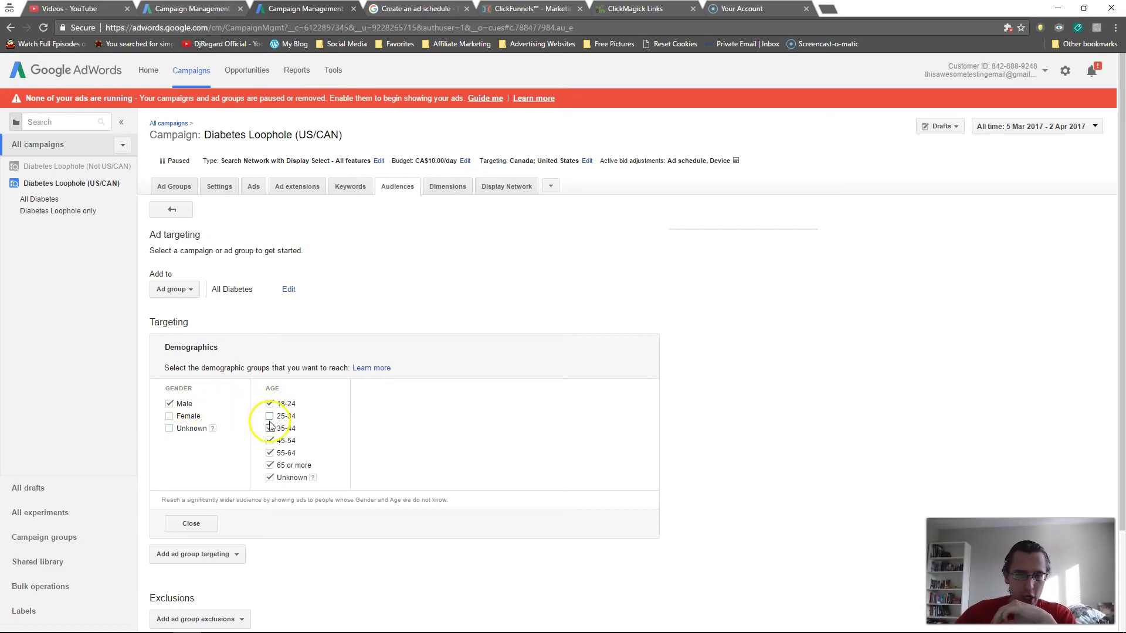
click(269, 429)
click(269, 441)
click(269, 454)
click(270, 466)
click(269, 478)
click(270, 478)
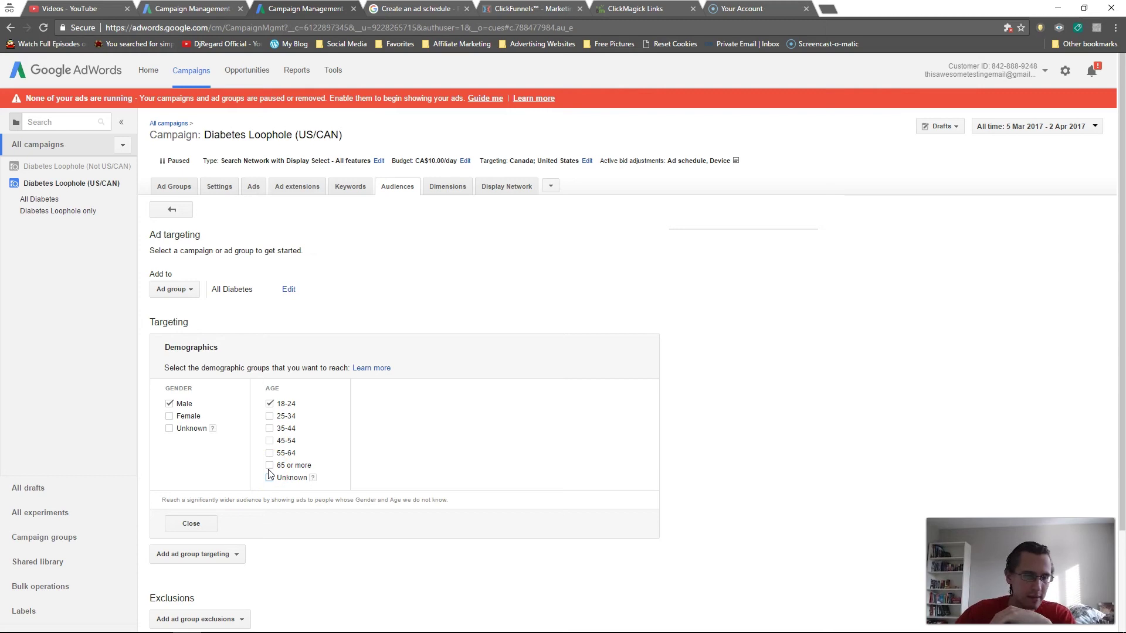
click(268, 467)
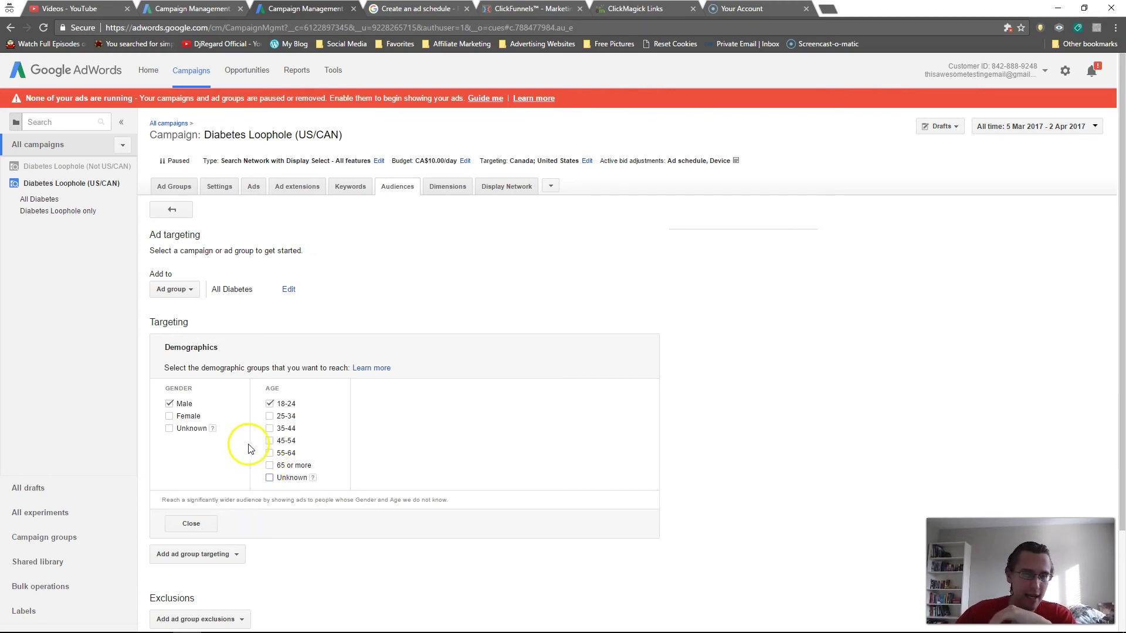
scroll(457, 419, down, 2)
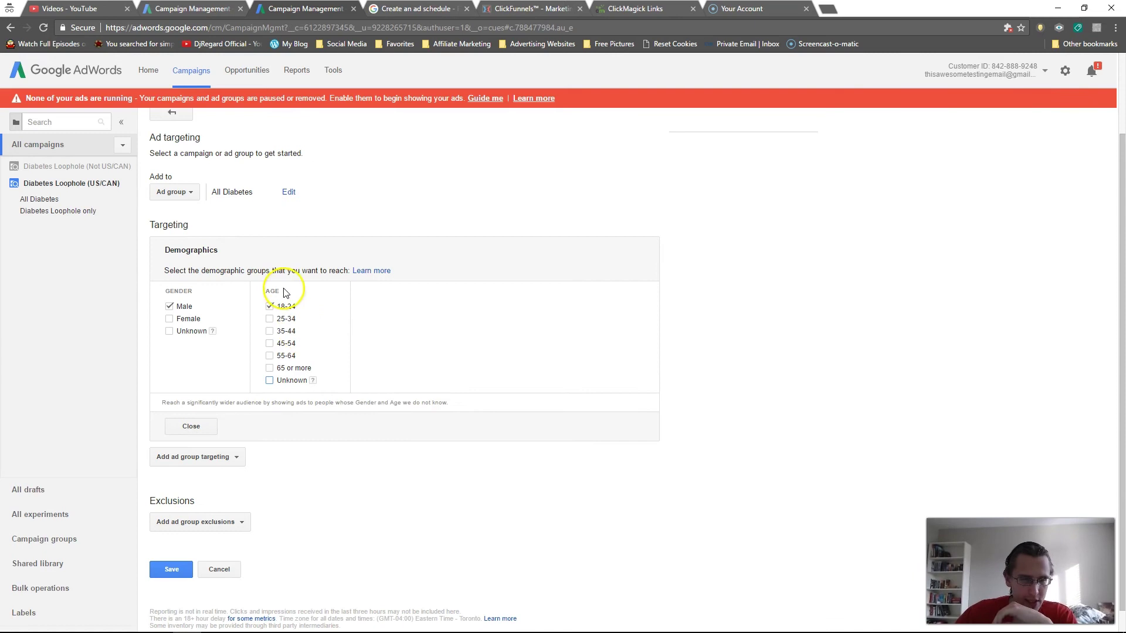
Step: Save the Male 18-24 targeting and bring up the Age breakdown rows for All Diabetes
click(180, 568)
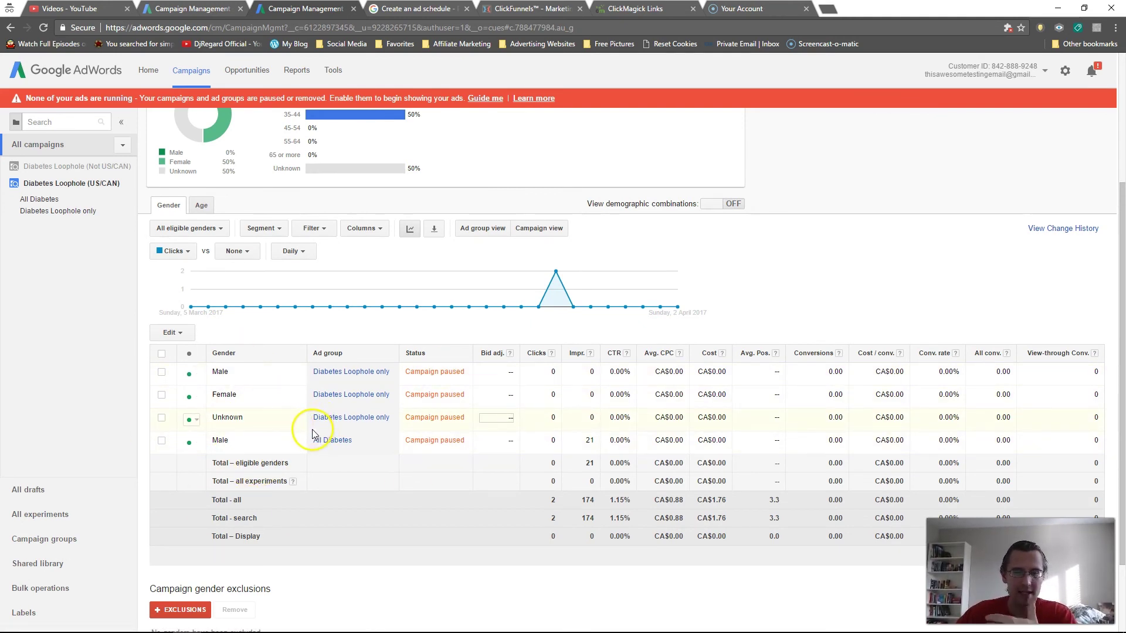
scroll(314, 426, up, 3)
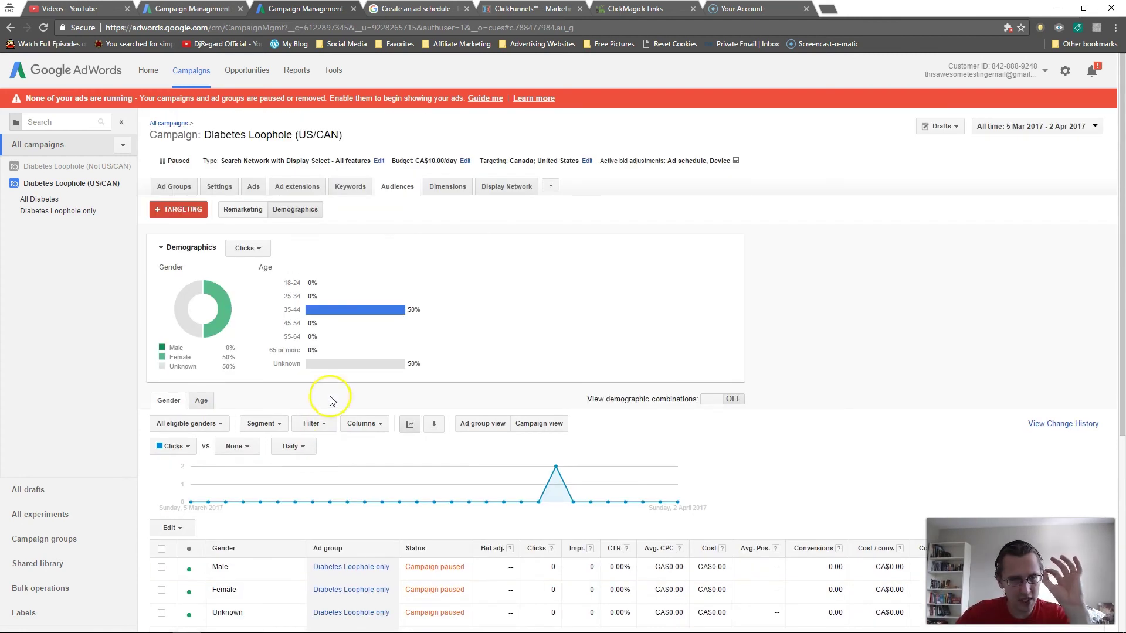
click(201, 401)
scroll(446, 439, down, 2)
scroll(270, 445, down, 3)
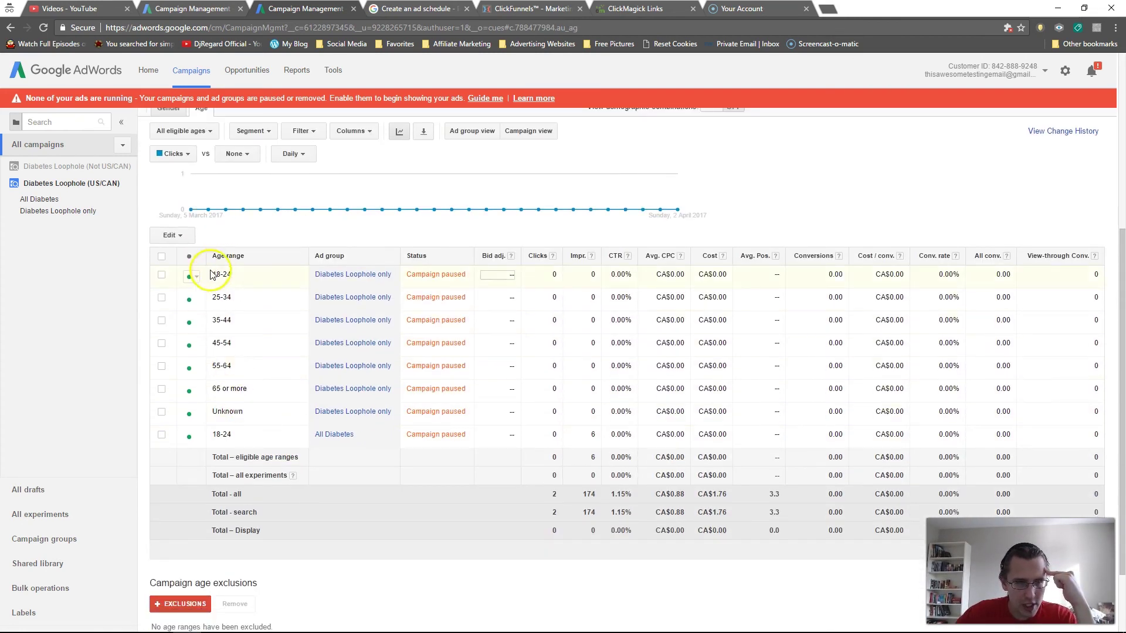
Step: Begin a decrease bid adjustment on the 18-24 age range, then cancel it
click(508, 280)
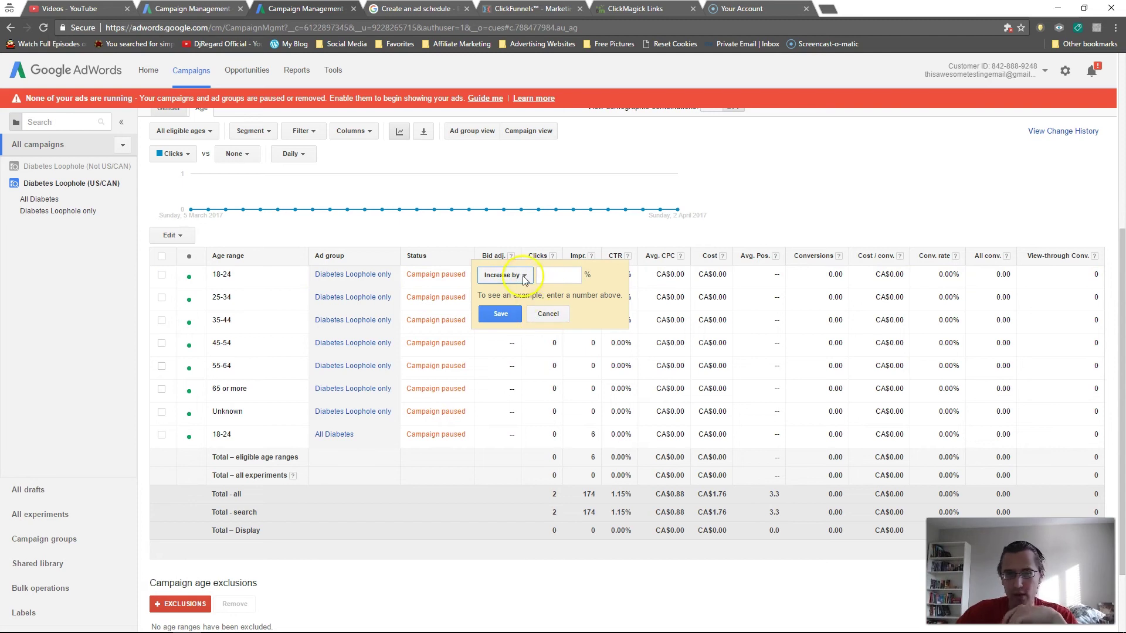
click(523, 278)
click(503, 293)
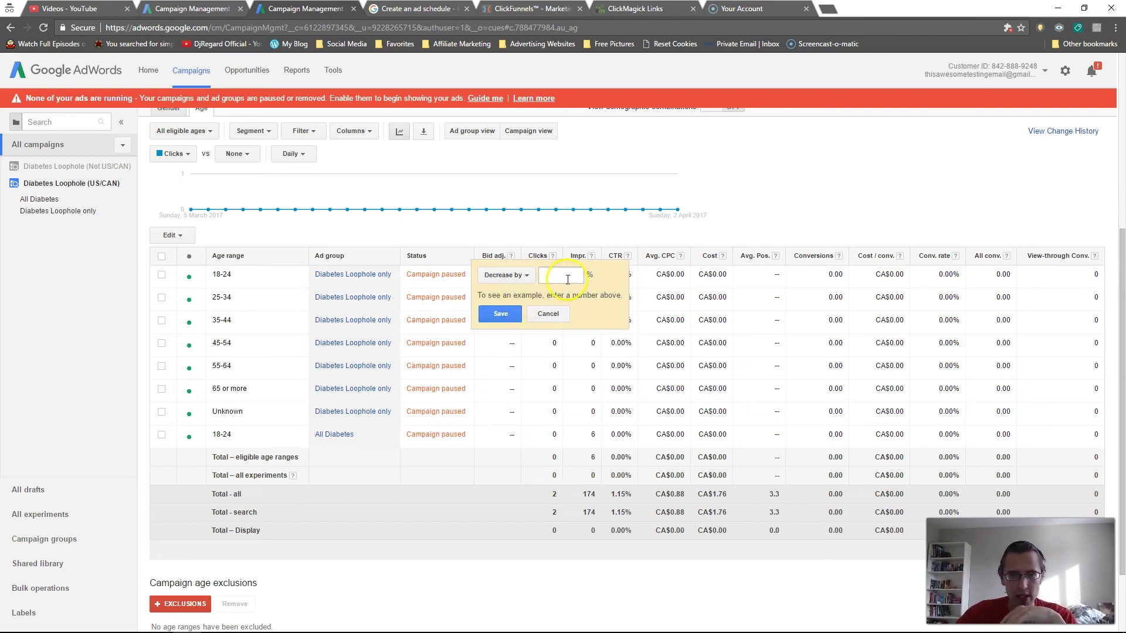
click(548, 314)
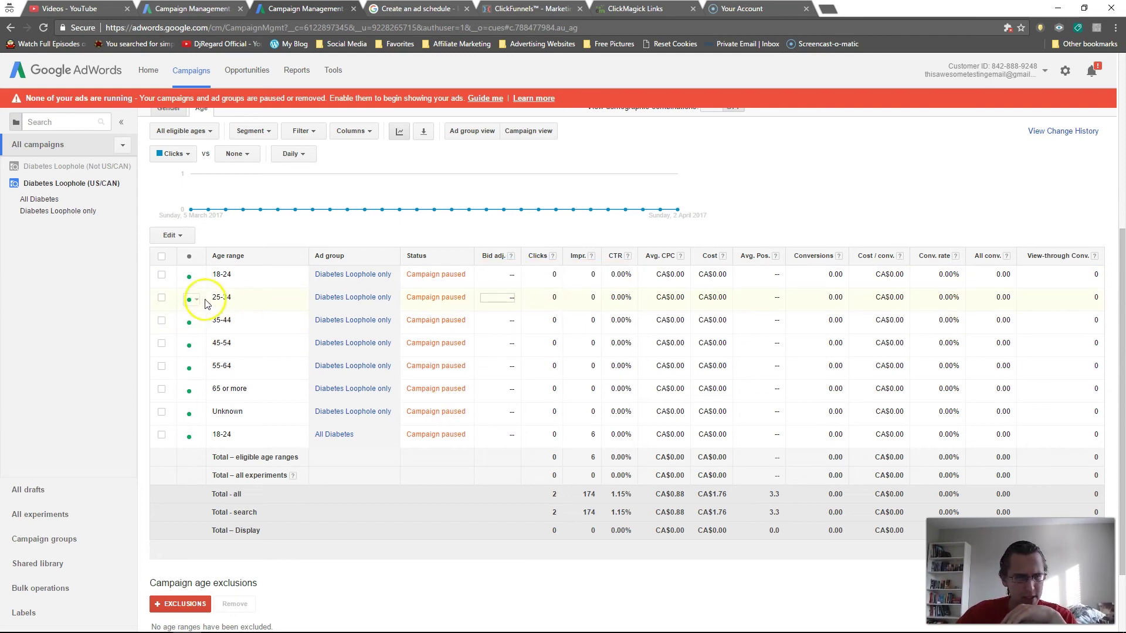
Step: Set and save a 90% bid decrease on the 25-34 age range, after trying 100% and 95%
click(513, 300)
click(504, 298)
click(503, 316)
click(570, 300)
text(100)
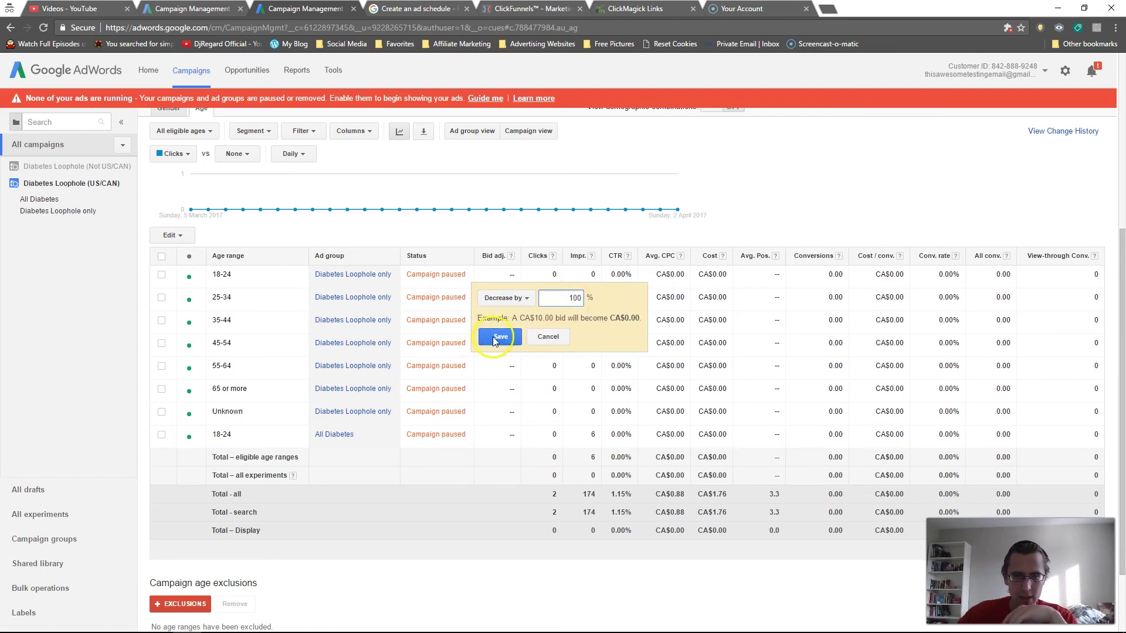
click(491, 336)
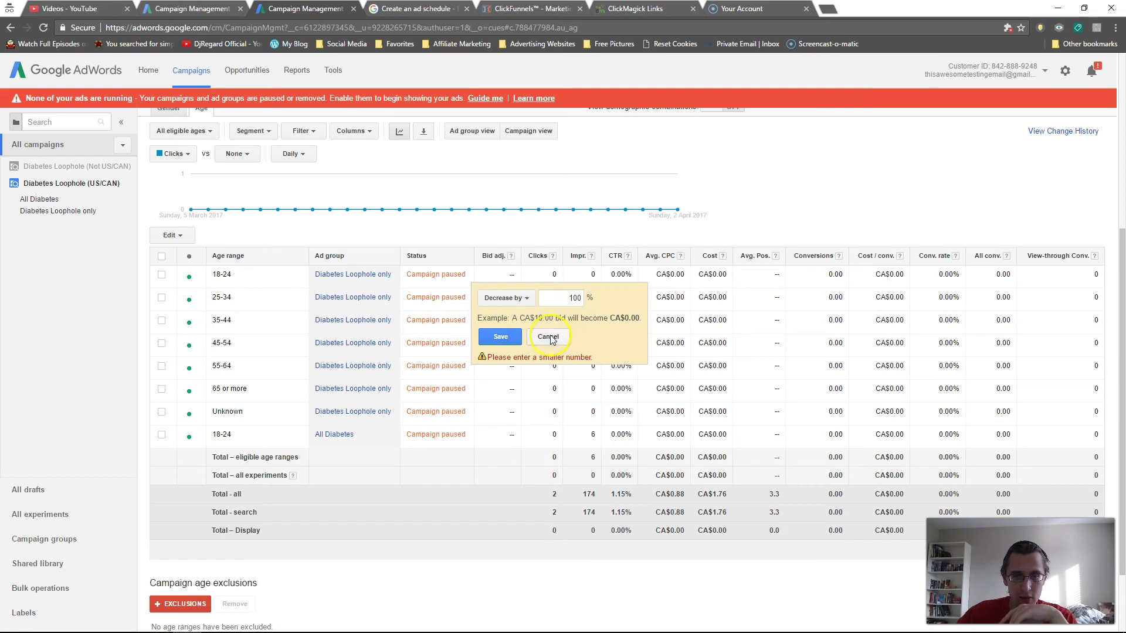
text(95)
click(496, 337)
key(BackSpace)
text(0)
click(494, 336)
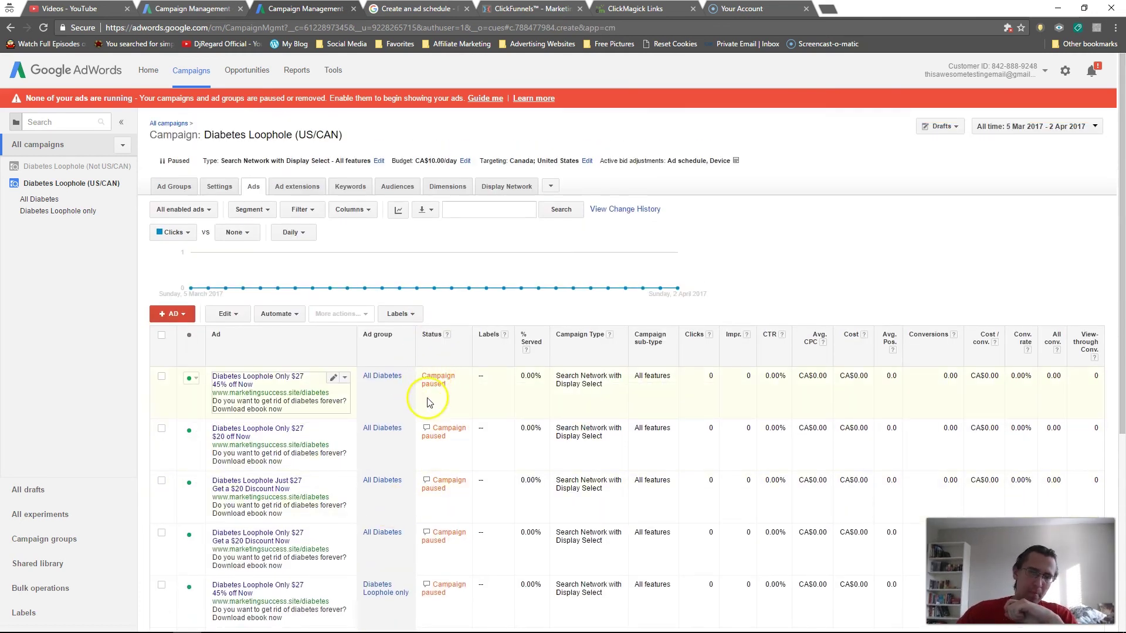
Step: Check the disapproved ad status, then open Help from the gear menu and close it
mouse_move(426, 432)
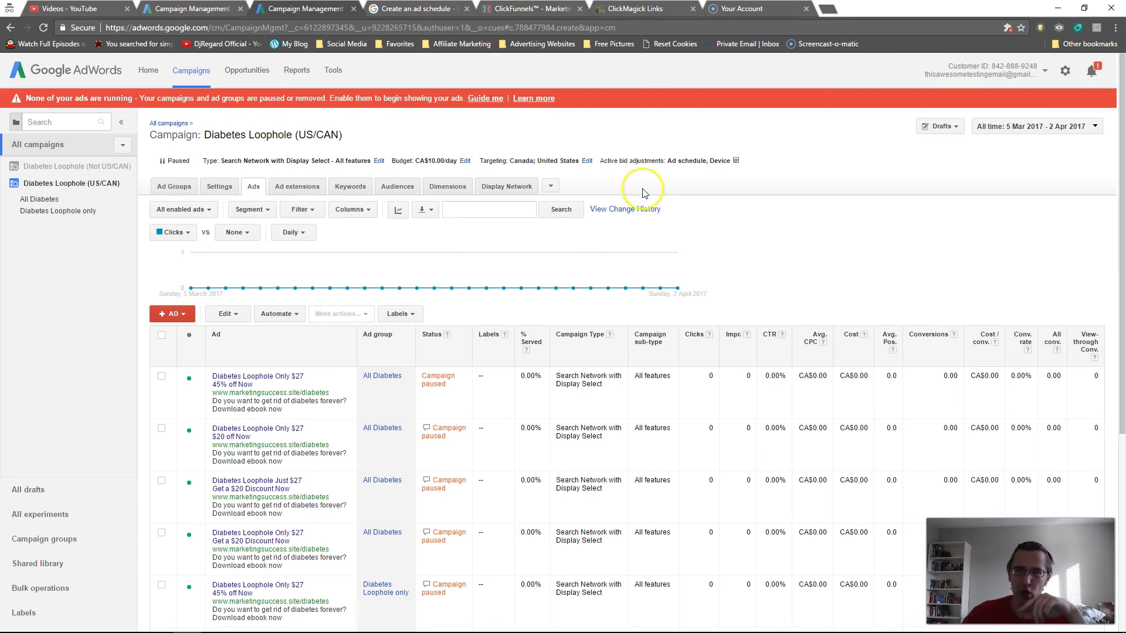
click(1019, 70)
click(1065, 71)
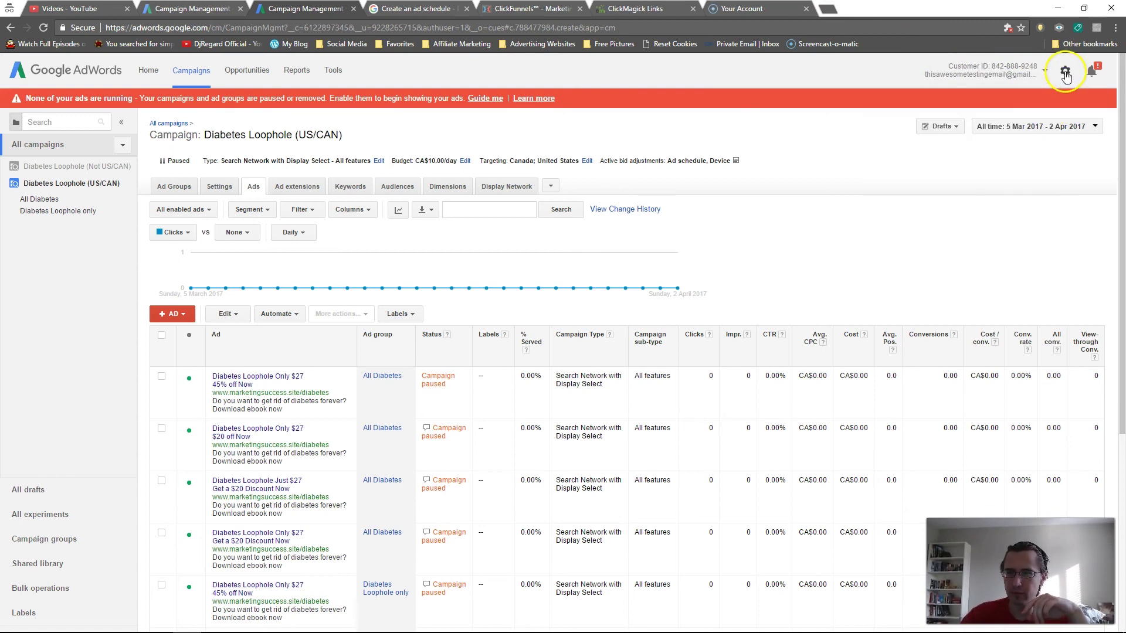
click(995, 154)
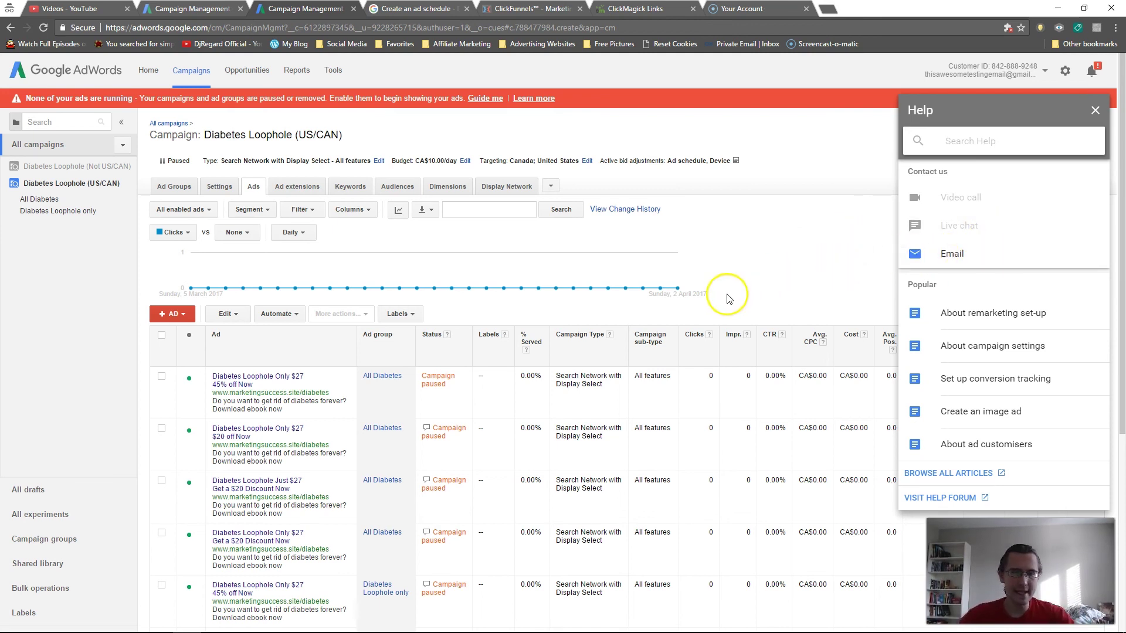
click(1094, 110)
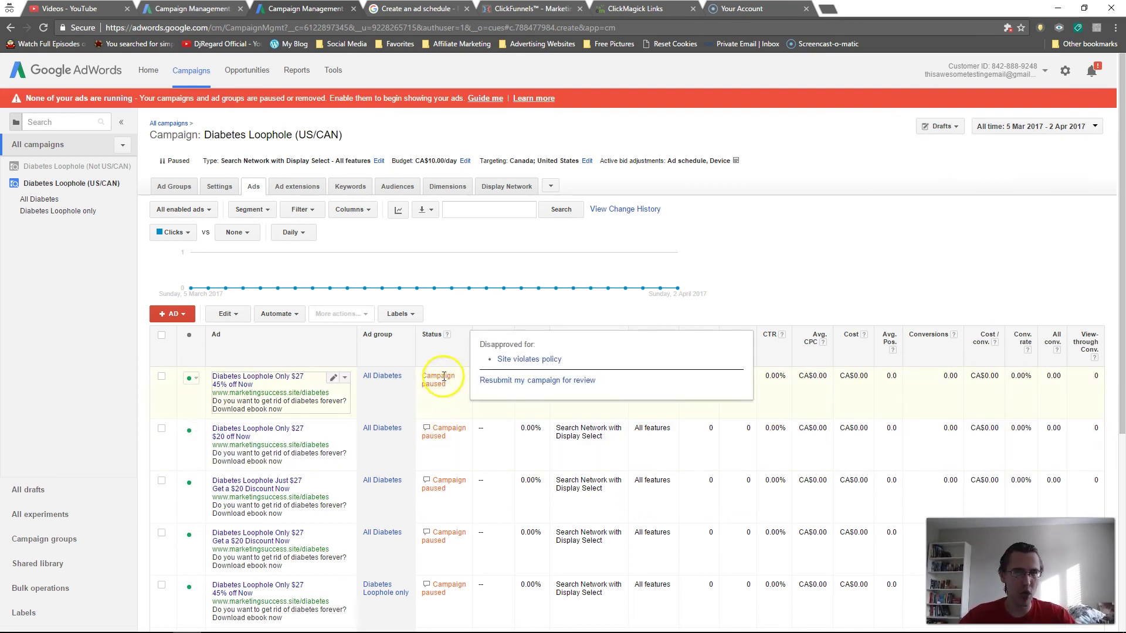
click(863, 231)
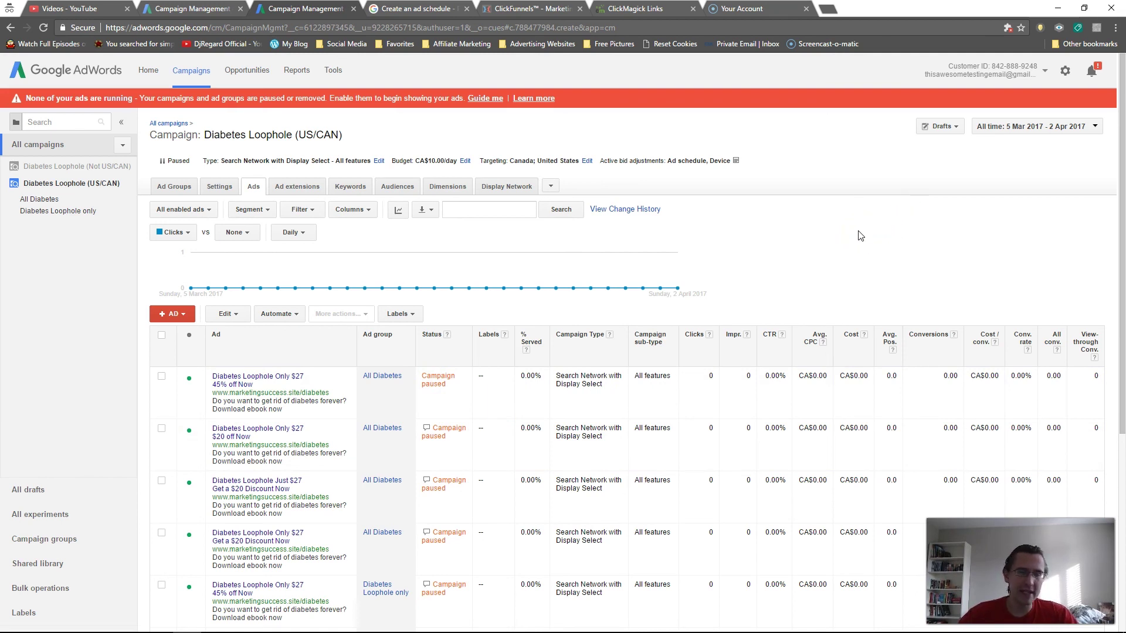
mouse_move(854, 234)
mouse_down()
mouse_move(842, 221)
mouse_move(795, 227)
mouse_up()
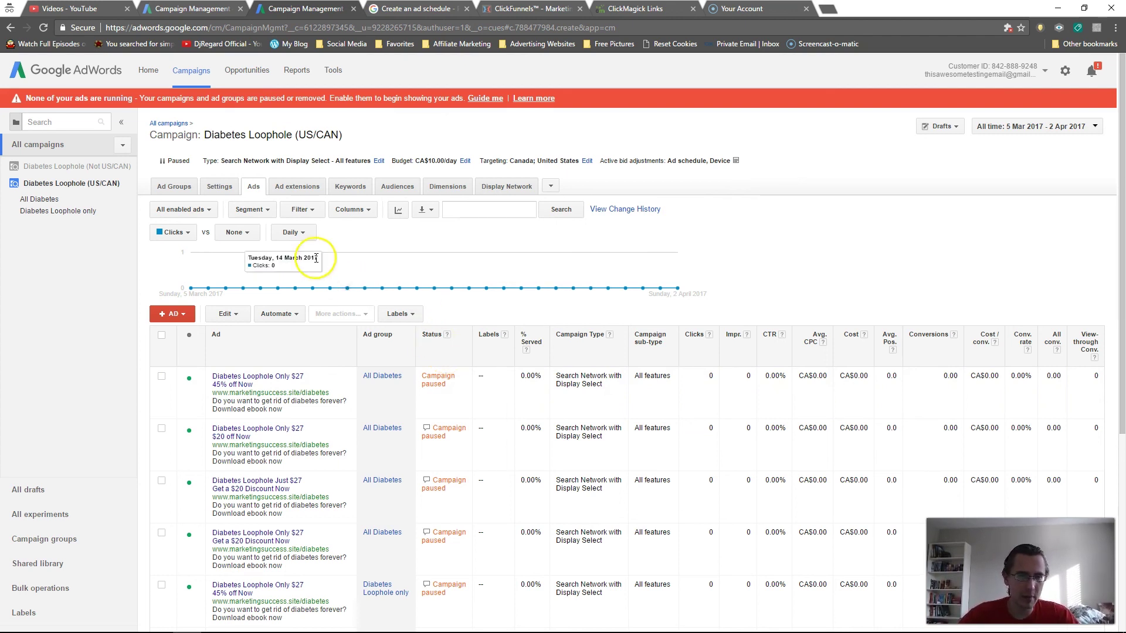
Step: Review the Age breakdown showing 18-24, then the Gender breakdown listing Male for All Diabetes
click(396, 188)
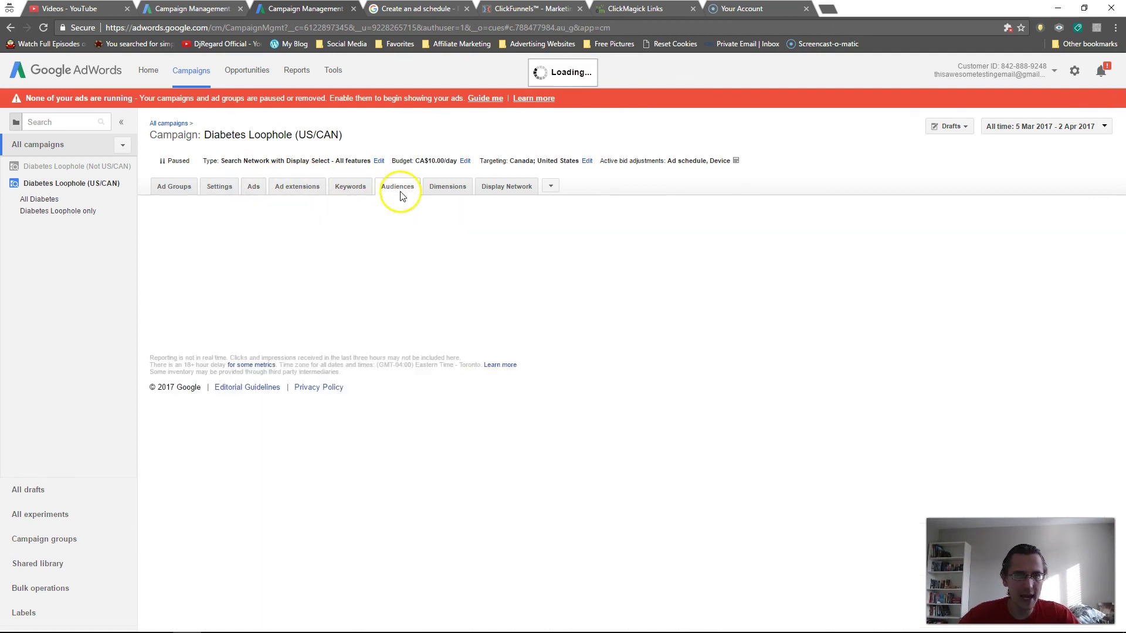
scroll(409, 357, down, 5)
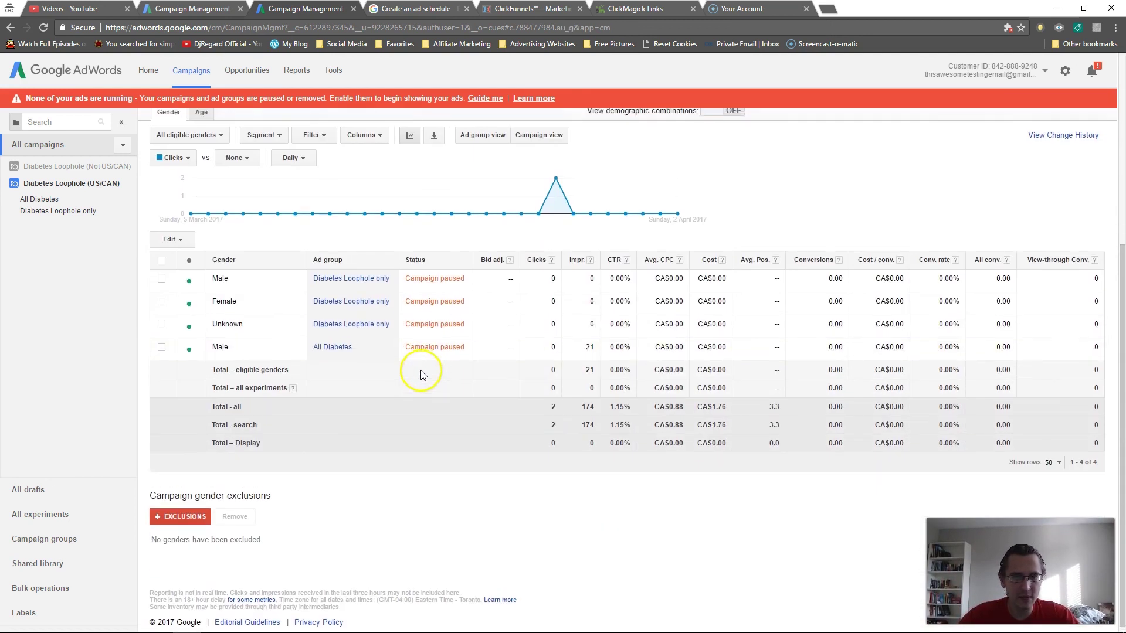
scroll(417, 367, up, 2)
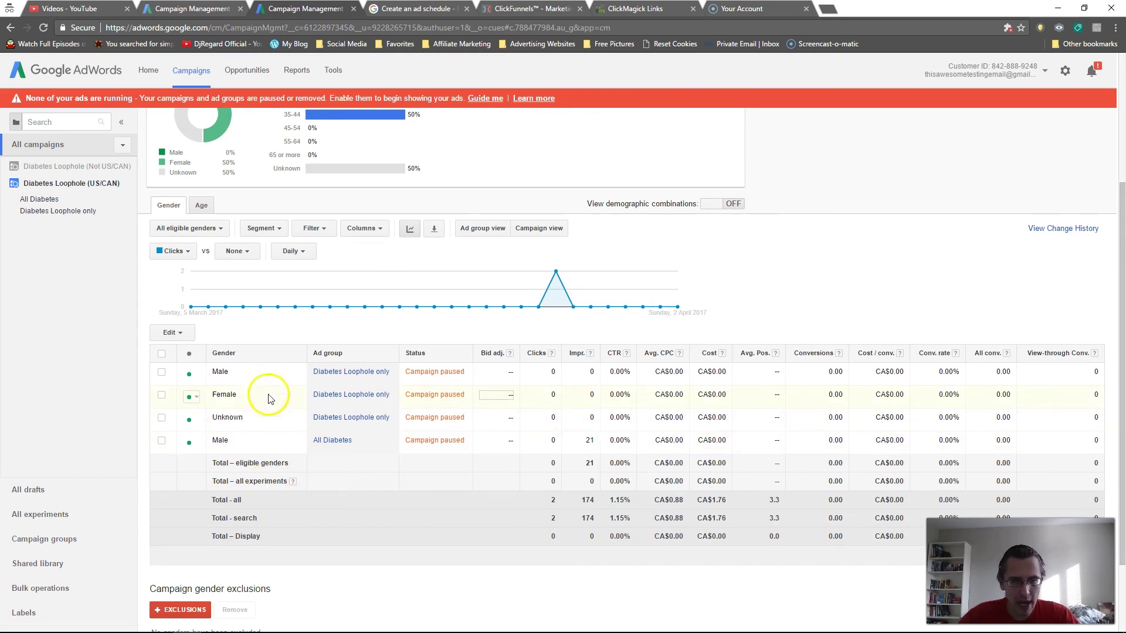
scroll(249, 390, up, 3)
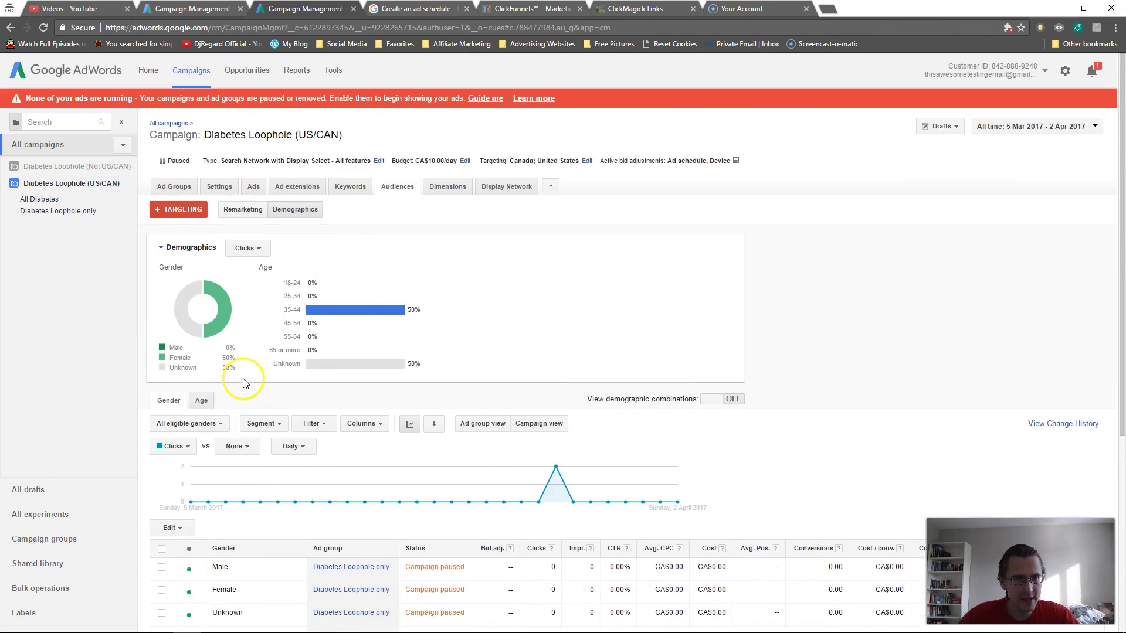
click(203, 401)
scroll(193, 397, down, 3)
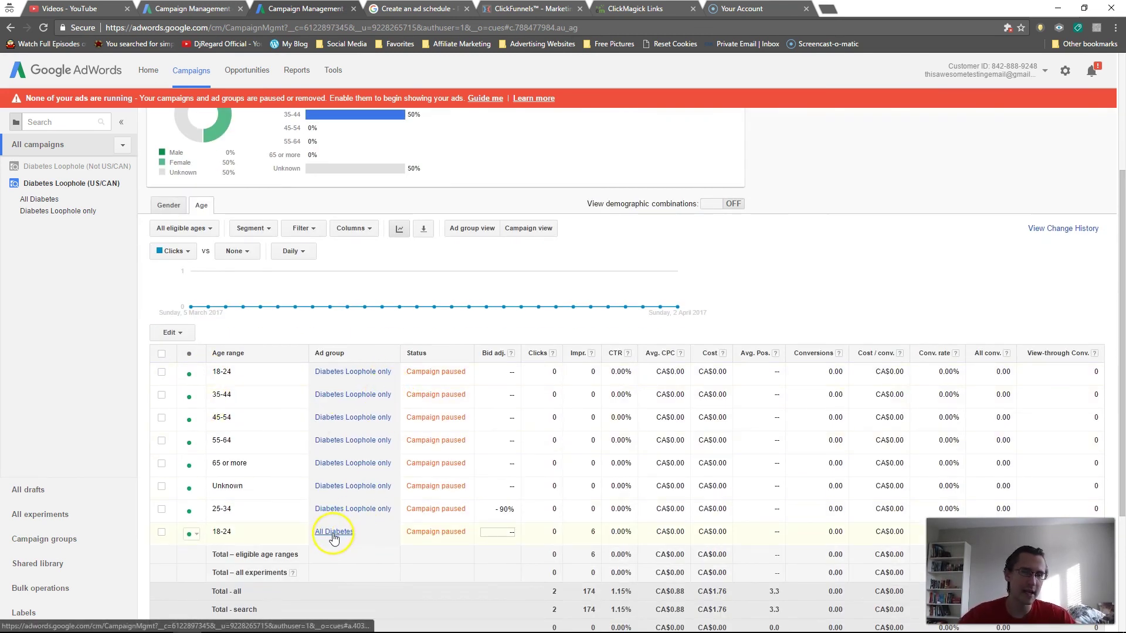
scroll(333, 538, down, 2)
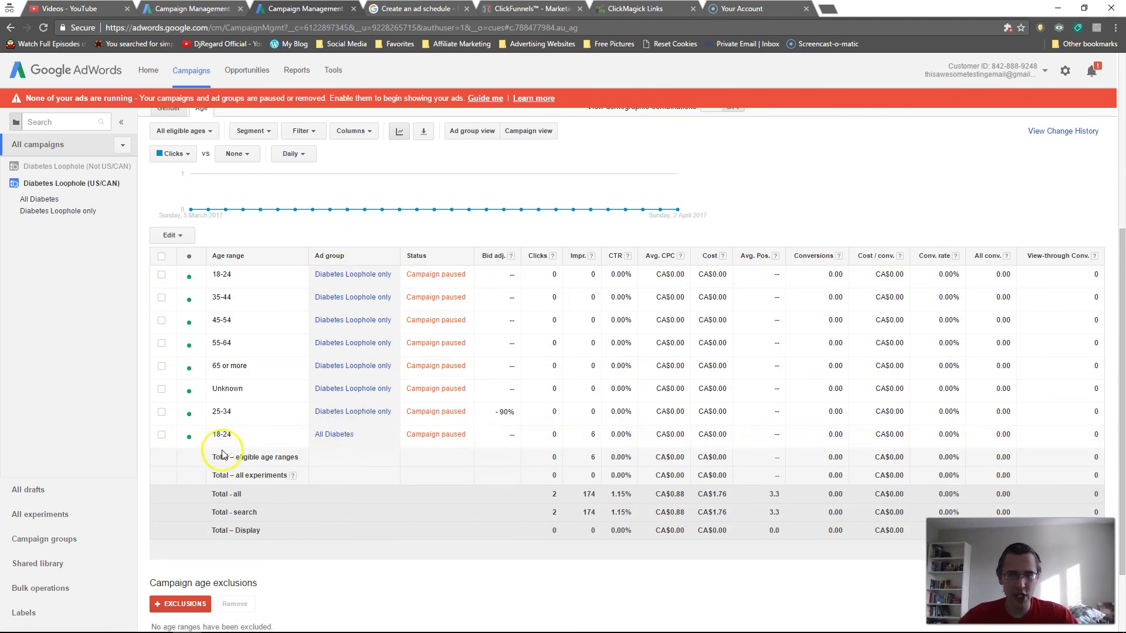
drag(215, 434, 235, 434)
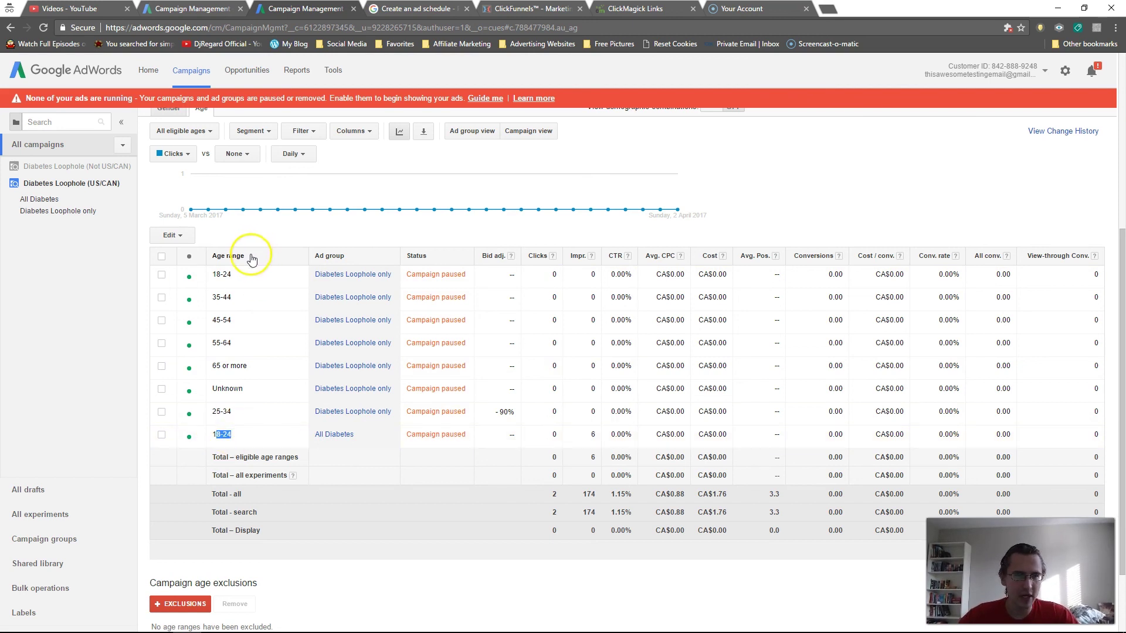
scroll(209, 235, up, 3)
click(170, 304)
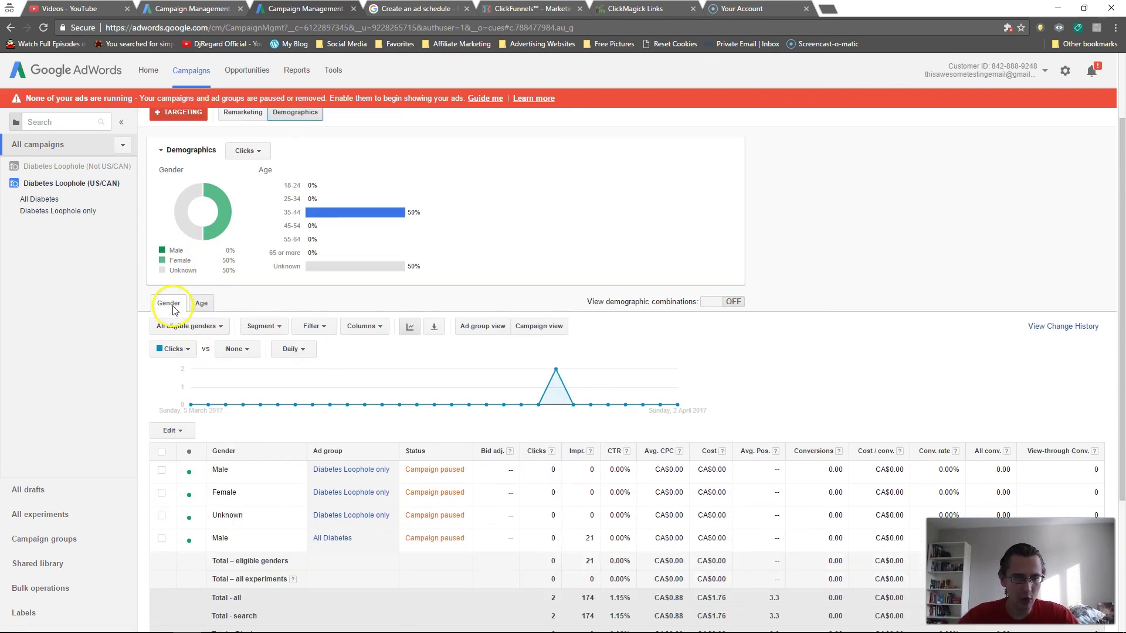
scroll(317, 328, down, 2)
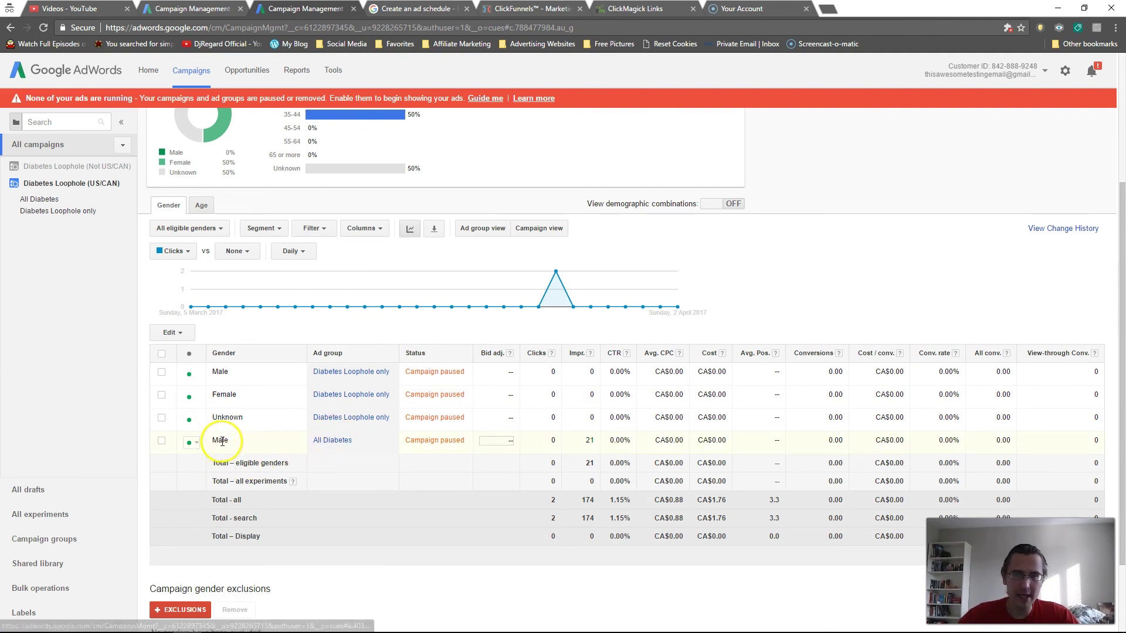
scroll(223, 423, up, 3)
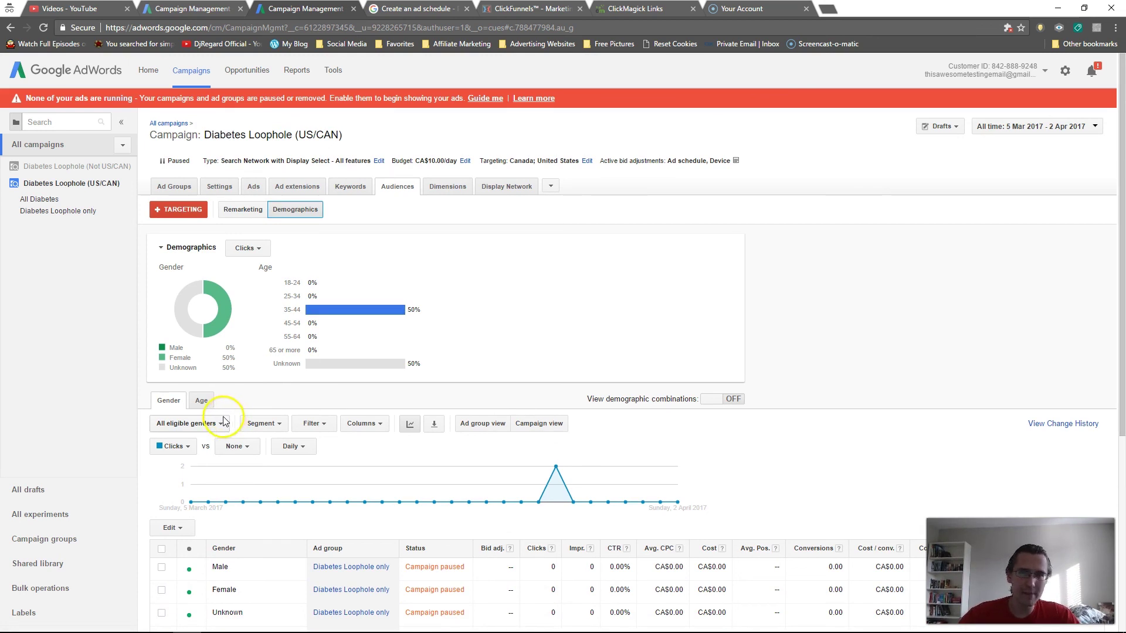
Step: Go from the ads list to the campaign's location settings for United States and Canada
click(255, 186)
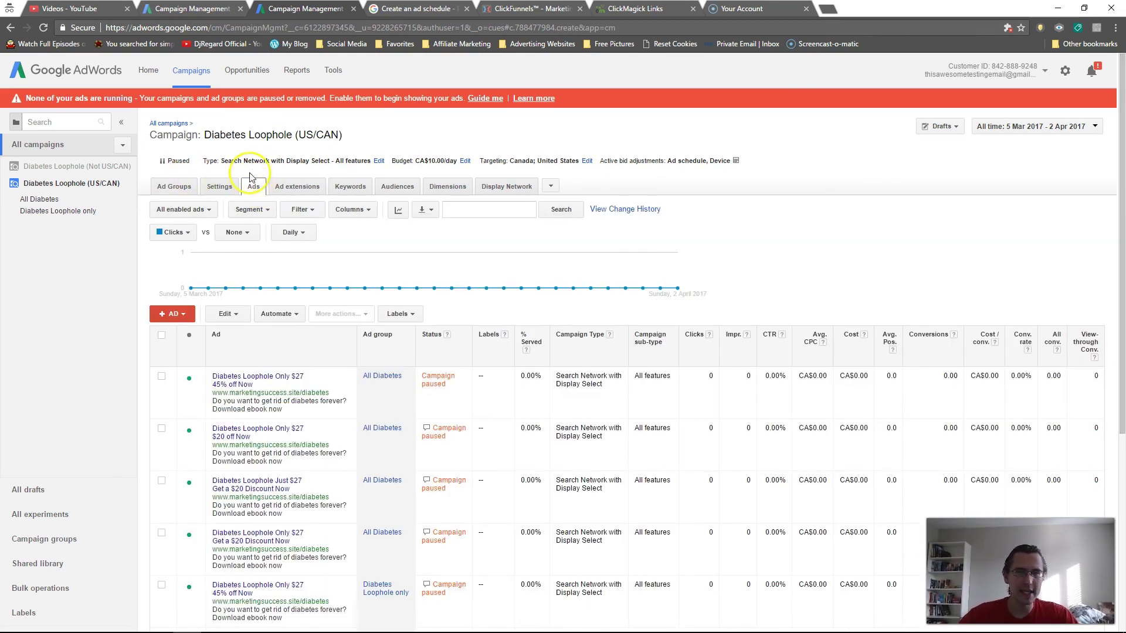
click(219, 186)
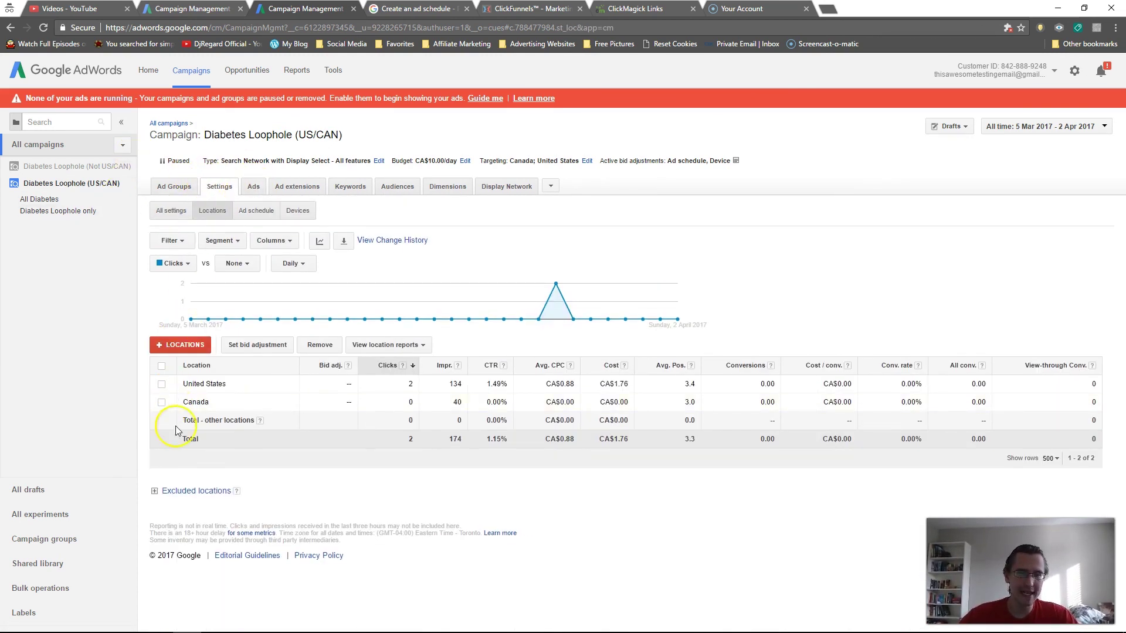